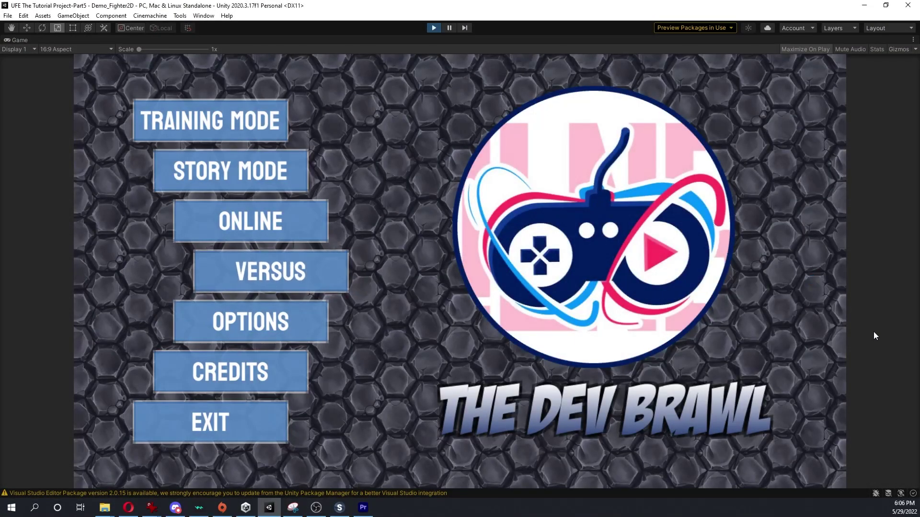
Cycle through the running game's main menu entries and enter Versus mode
{"action": "key", "text": "Up"}
{"action": "key", "text": "Up"}
{"action": "key", "text": "Up"}
{"action": "key", "text": "Down"}
{"action": "key", "text": "Down"}
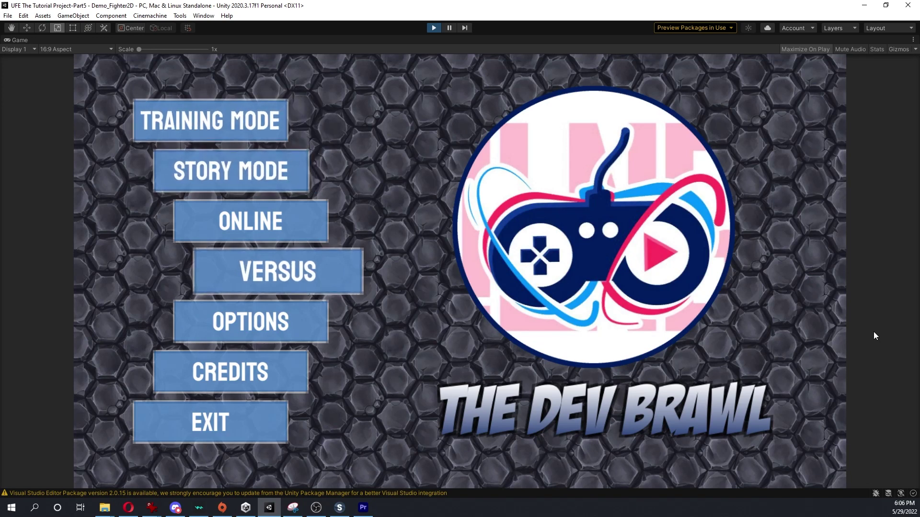
{"action": "key", "text": "Down"}
{"action": "key", "text": "Down"}
{"action": "key", "text": "Down"}
{"action": "key", "text": "Up"}
{"action": "key", "text": "Up"}
{"action": "key", "text": "Up"}
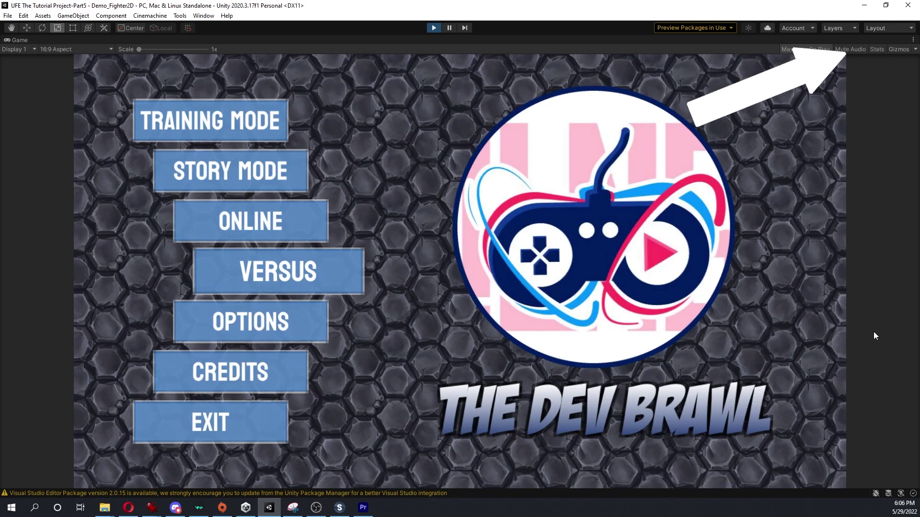
{"action": "key", "text": "Return"}
{"action": "key", "text": "Return"}
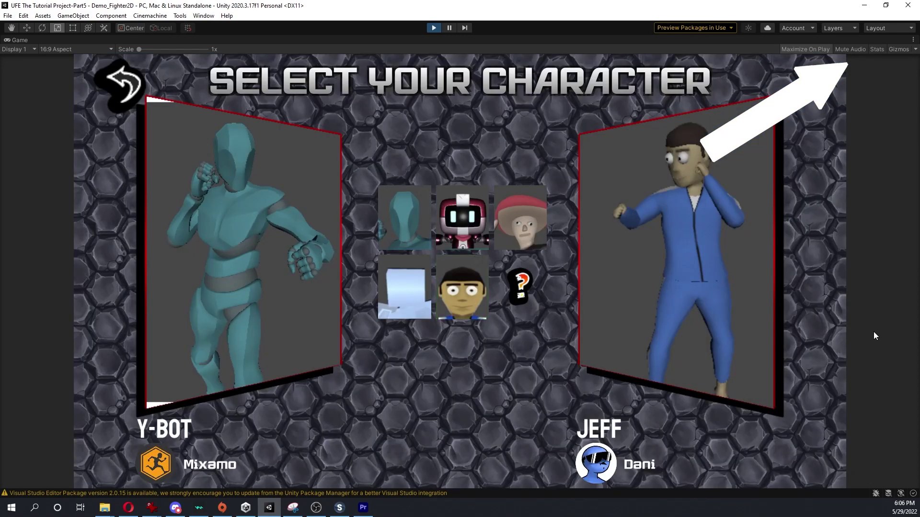
Choose Shrigma as player one's fighter against Jeff and confirm the stage selection
{"action": "key", "text": "Right"}
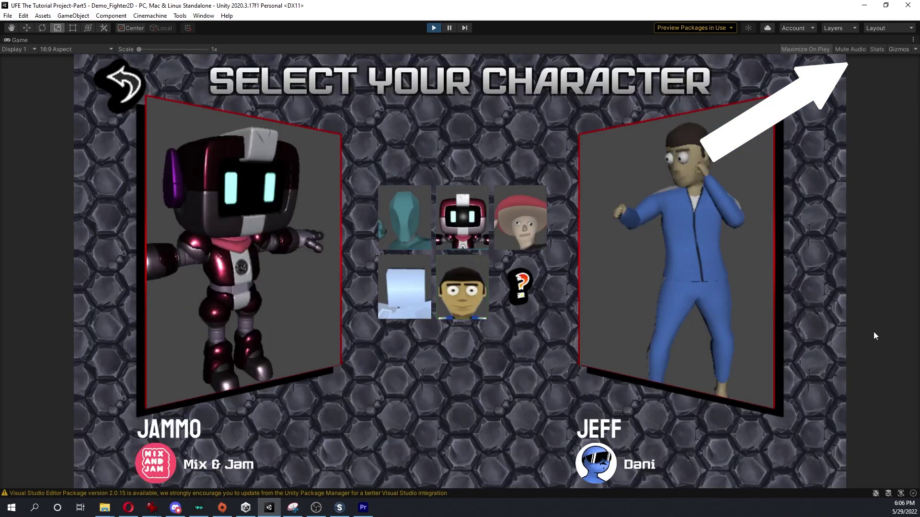
{"action": "key", "text": "Right"}
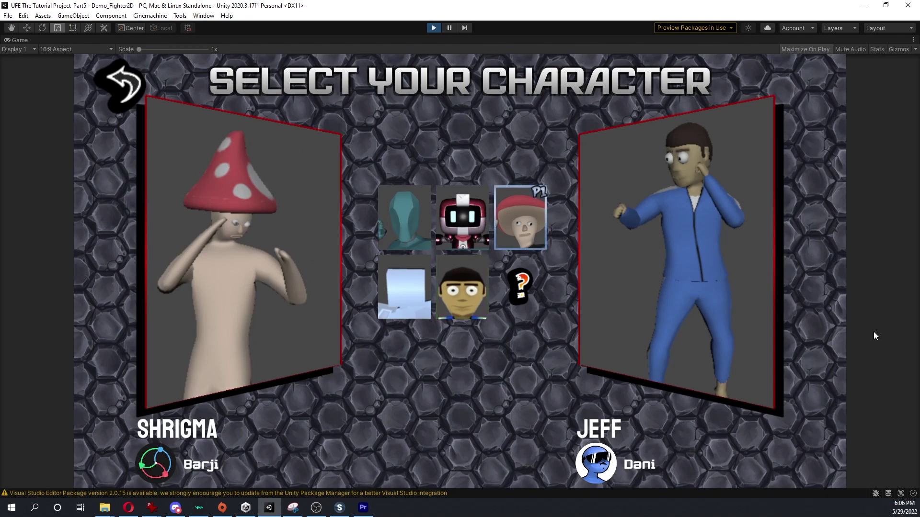
{"action": "key", "text": "Return"}
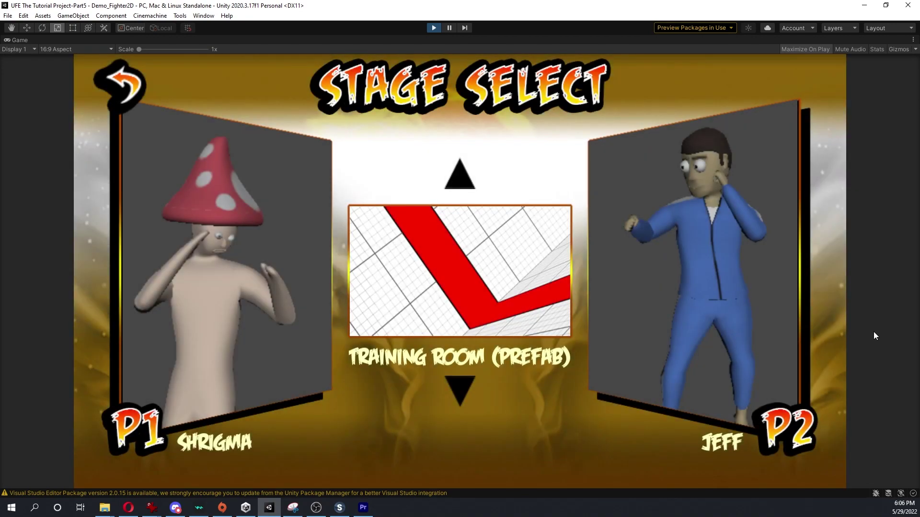
{"action": "key", "text": "Return"}
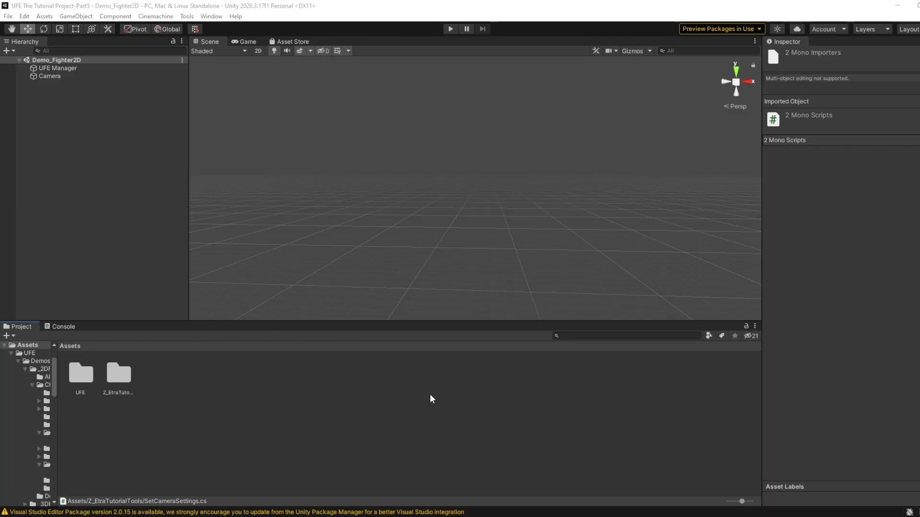
Open the U.F.E. global config of the The_Dev_Brawl asset in Assets/UFE/Demos/_2DFighter
{"action": "double_click", "coordinate": [72, 381]}
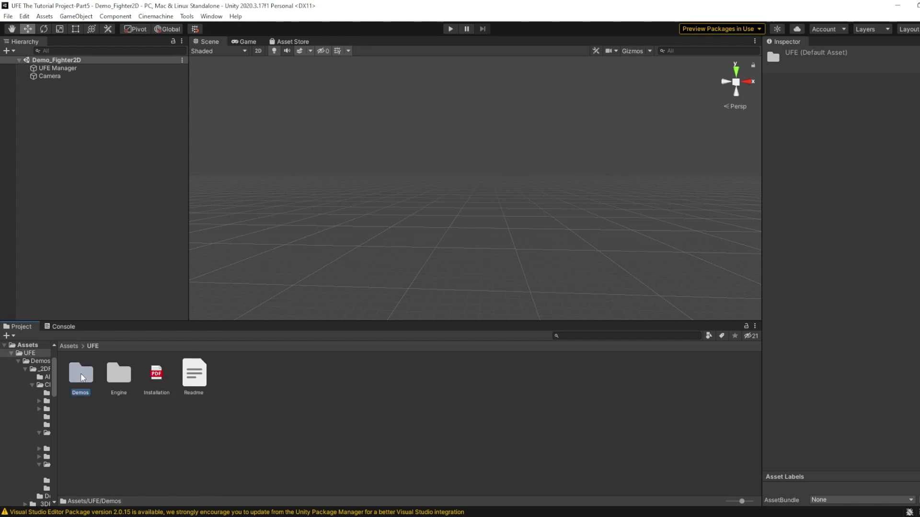
{"action": "double_click", "coordinate": [81, 374]}
{"action": "left_click", "coordinate": [68, 372]}
{"action": "double_click", "coordinate": [76, 374]}
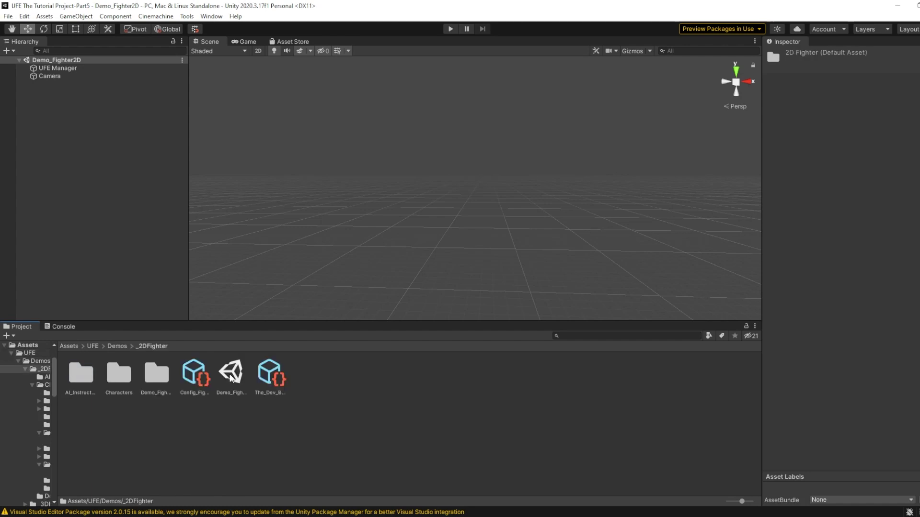
{"action": "left_click", "coordinate": [269, 373]}
{"action": "left_click", "coordinate": [846, 79]}
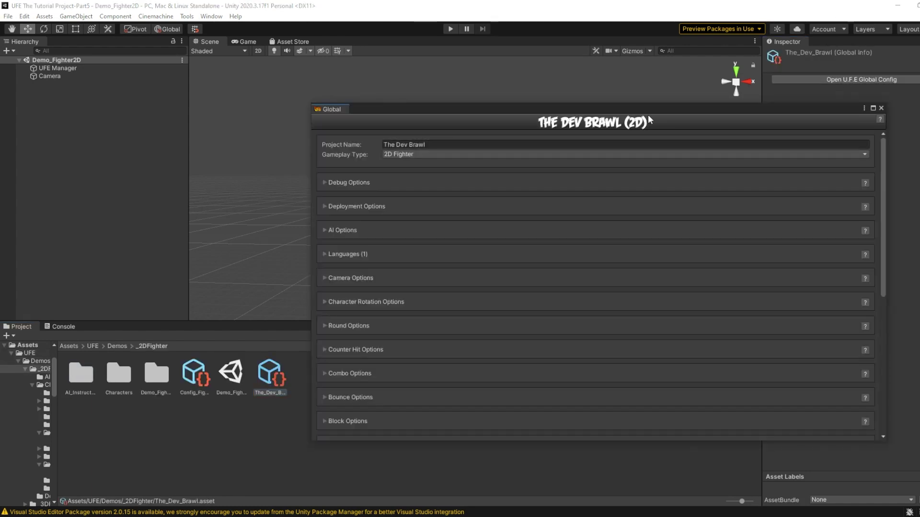
Expand GUI Options in the global config and reposition its window over the editor
{"action": "scroll", "coordinate": [467, 256], "scroll_direction": "down", "scroll_amount": 3}
{"action": "scroll", "coordinate": [450, 268], "scroll_direction": "down", "scroll_amount": 3}
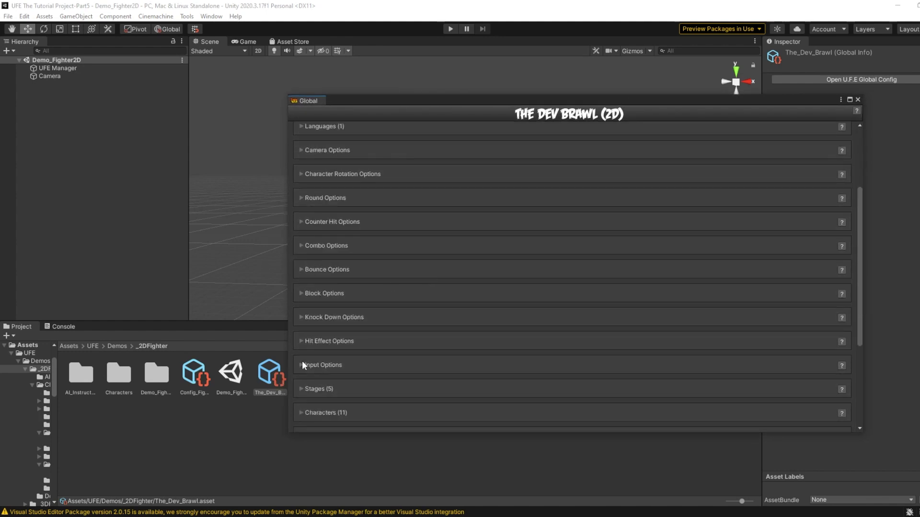
{"action": "scroll", "coordinate": [302, 383], "scroll_direction": "down", "scroll_amount": 2}
{"action": "left_click", "coordinate": [303, 407]}
{"action": "scroll", "coordinate": [455, 202], "scroll_direction": "down", "scroll_amount": 8}
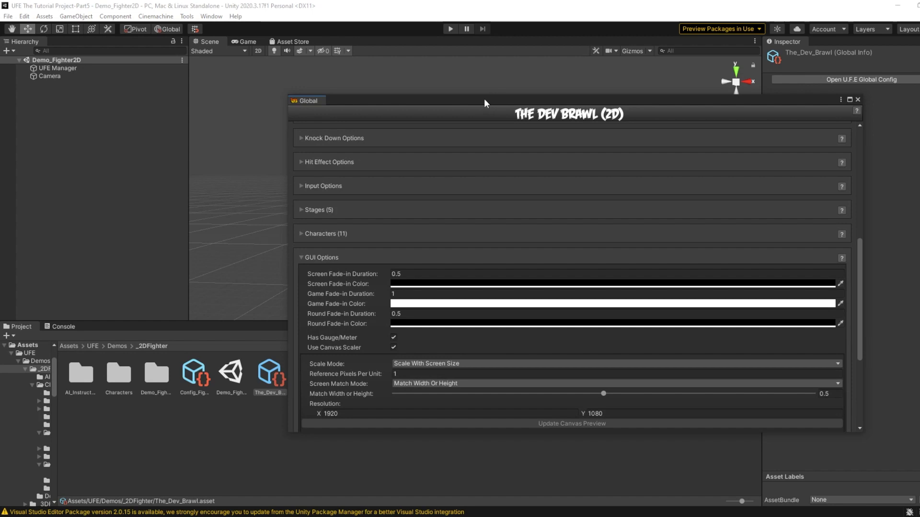
{"action": "left_click_drag", "start_coordinate": [484, 99], "coordinate": [421, 70]}
{"action": "left_click", "coordinate": [331, 308]}
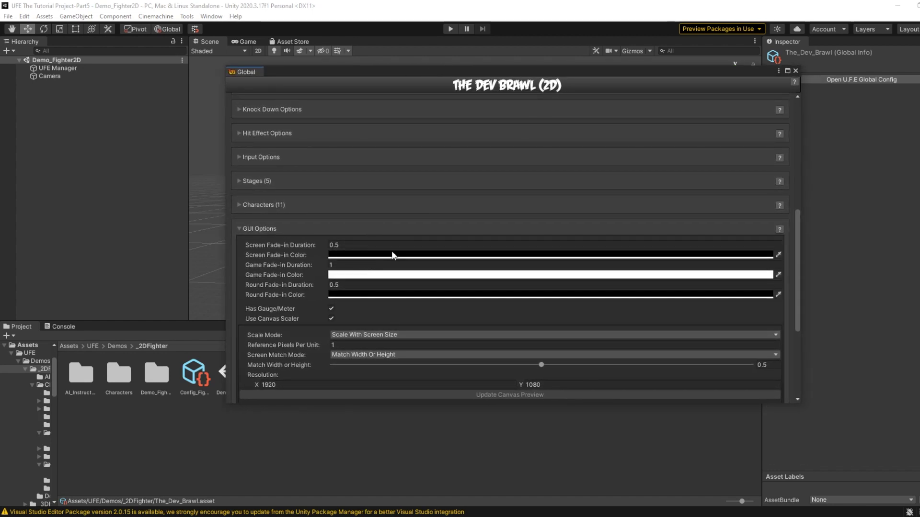
Expand the Screens section under GUI Options and review the screens assigned to each game mode
{"action": "scroll", "coordinate": [378, 286], "scroll_direction": "down", "scroll_amount": 3}
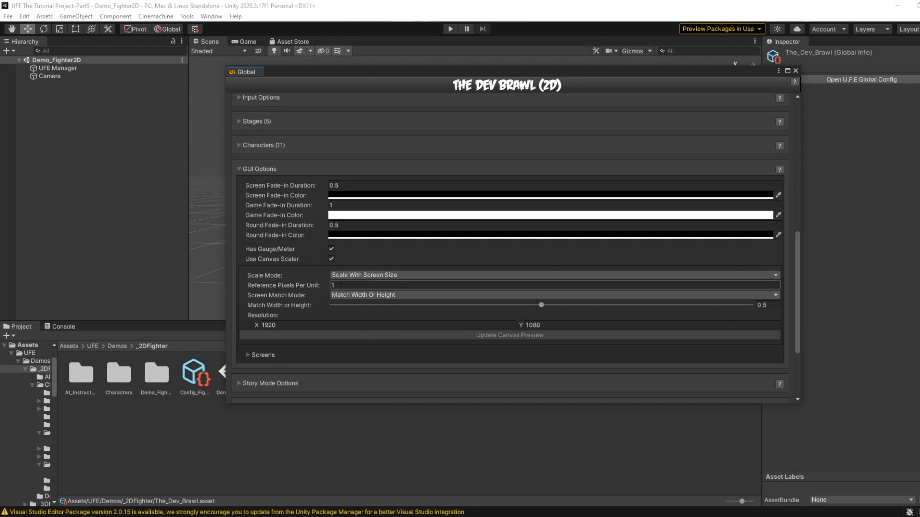
{"action": "scroll", "coordinate": [352, 275], "scroll_direction": "down", "scroll_amount": 3}
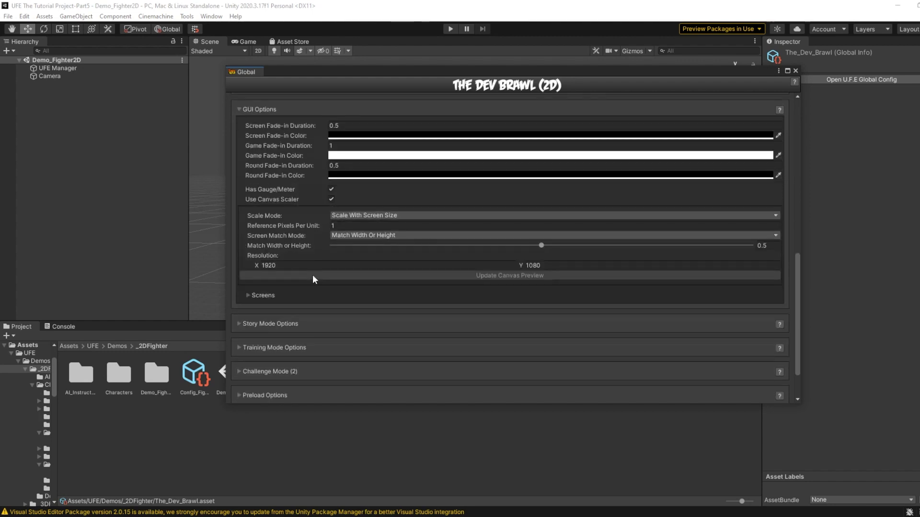
{"action": "left_click", "coordinate": [248, 296]}
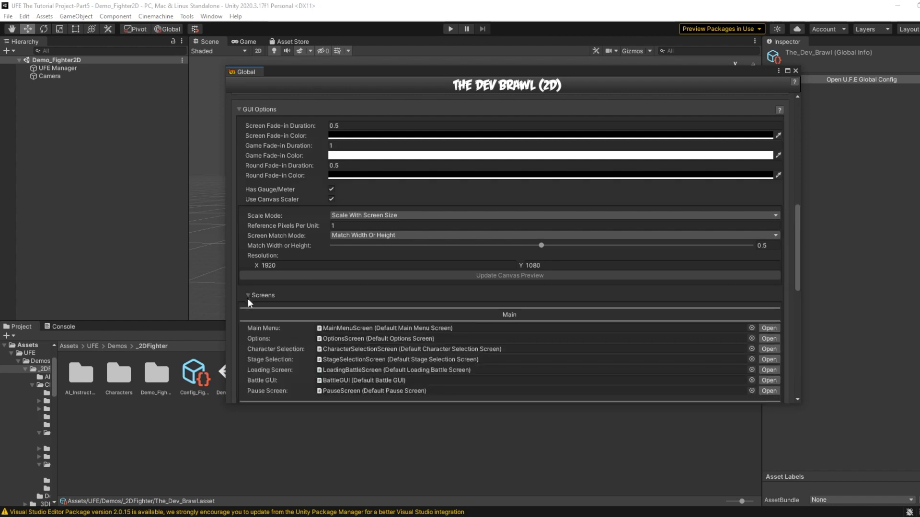
{"action": "scroll", "coordinate": [315, 268], "scroll_direction": "down", "scroll_amount": 3}
{"action": "scroll", "coordinate": [431, 202], "scroll_direction": "down", "scroll_amount": 2}
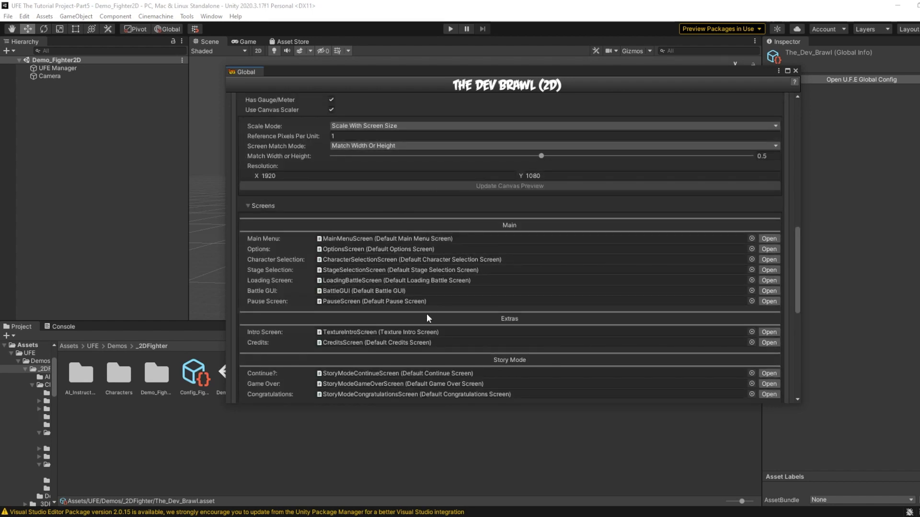
{"action": "scroll", "coordinate": [421, 335], "scroll_direction": "down", "scroll_amount": 4}
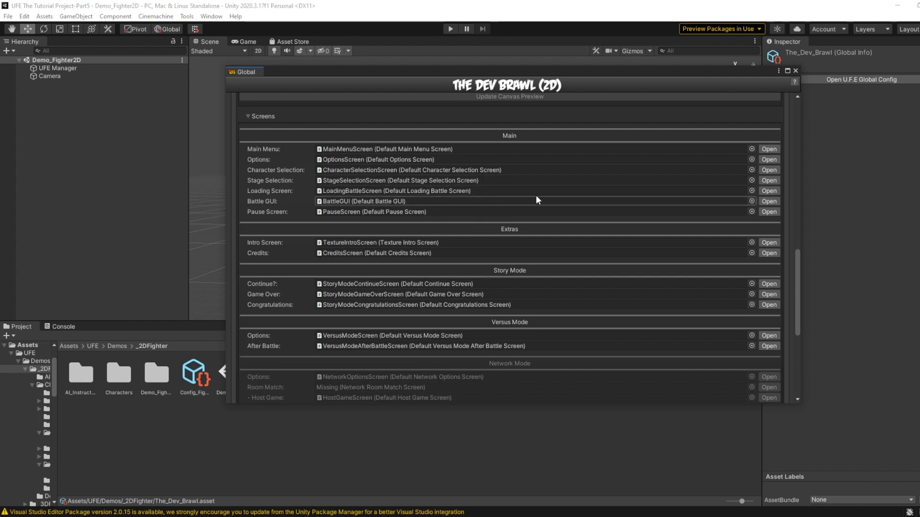
Open the Main Menu screen preview in the scene and examine its full button layout in 2D view
{"action": "left_click", "coordinate": [768, 149]}
{"action": "left_click_drag", "start_coordinate": [735, 72], "coordinate": [643, 307]}
{"action": "left_click", "coordinate": [260, 50]}
{"action": "middle_click_drag", "start_coordinate": [699, 128], "coordinate": [409, 234]}
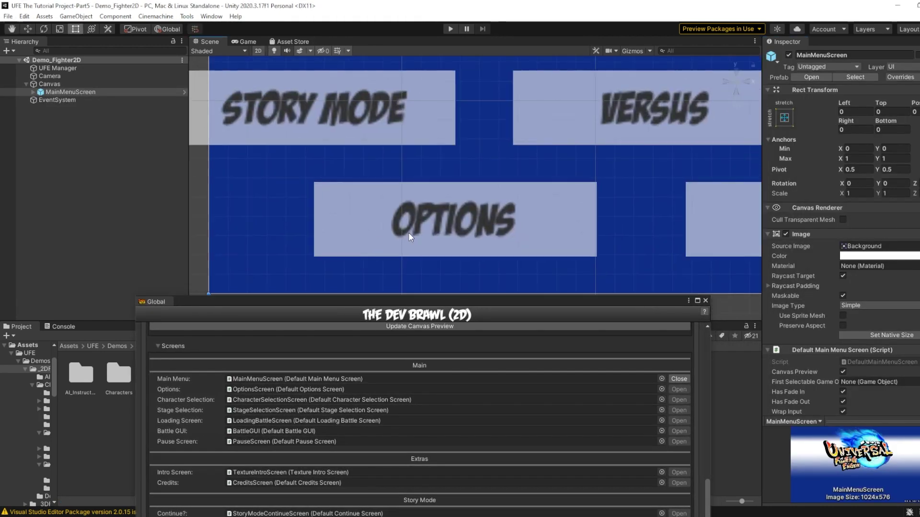
{"action": "scroll", "coordinate": [408, 232], "scroll_direction": "down", "scroll_amount": 8}
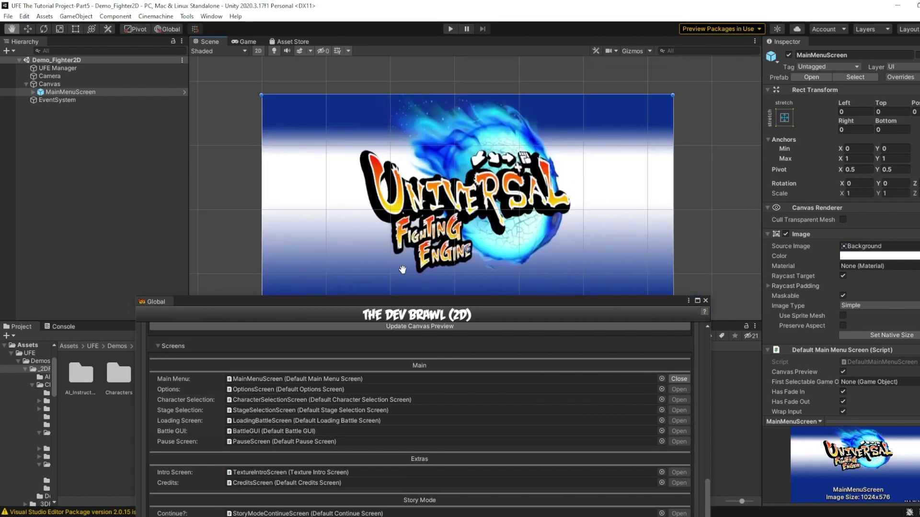
{"action": "middle_click_drag", "start_coordinate": [402, 269], "coordinate": [425, 288]}
{"action": "scroll", "coordinate": [423, 153], "scroll_direction": "down", "scroll_amount": 3}
{"action": "scroll", "coordinate": [409, 124], "scroll_direction": "down", "scroll_amount": 4}
{"action": "middle_click_drag", "start_coordinate": [428, 126], "coordinate": [444, 56]}
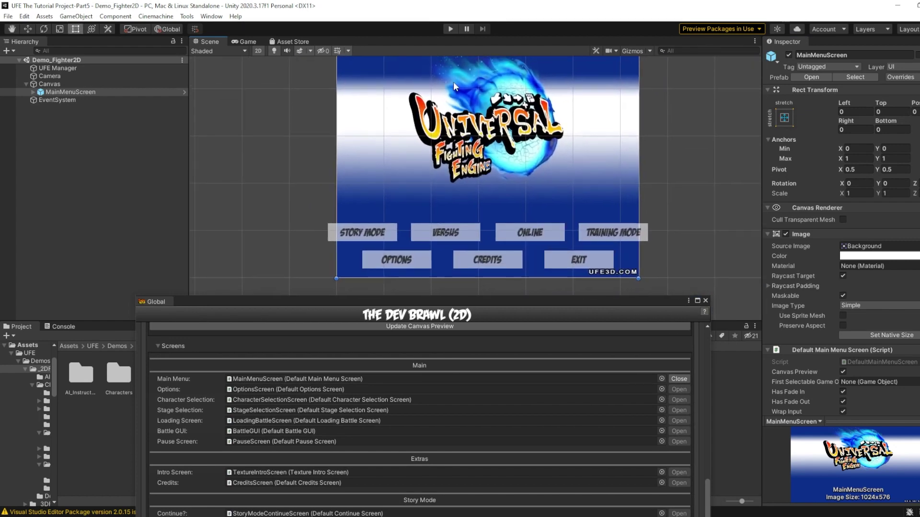
{"action": "middle_click_drag", "start_coordinate": [477, 142], "coordinate": [447, 153]}
{"action": "scroll", "coordinate": [386, 140], "scroll_direction": "up", "scroll_amount": 1}
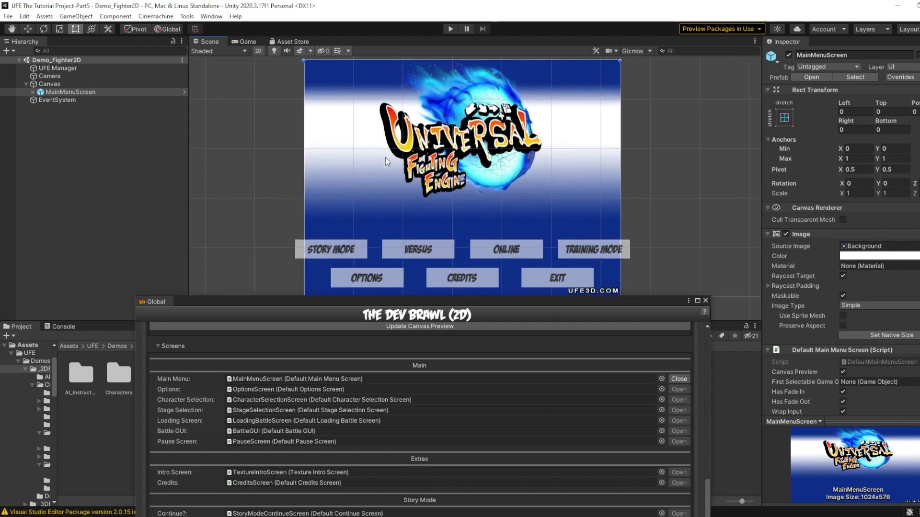
{"action": "middle_click_drag", "start_coordinate": [506, 199], "coordinate": [519, 170]}
{"action": "left_click_drag", "start_coordinate": [551, 301], "coordinate": [471, 283]}
{"action": "middle_click_drag", "start_coordinate": [331, 128], "coordinate": [345, 139]}
{"action": "mouse_move", "coordinate": [397, 190]}
{"action": "middle_mouse_down"}
{"action": "mouse_move", "coordinate": [383, 222]}
{"action": "mouse_move", "coordinate": [407, 202]}
{"action": "middle_mouse_up"}
Toggle the Main Menu screen preview between open and closed, leaving it closed
{"action": "left_click_drag", "start_coordinate": [540, 282], "coordinate": [573, 159]}
{"action": "left_click", "coordinate": [632, 239]}
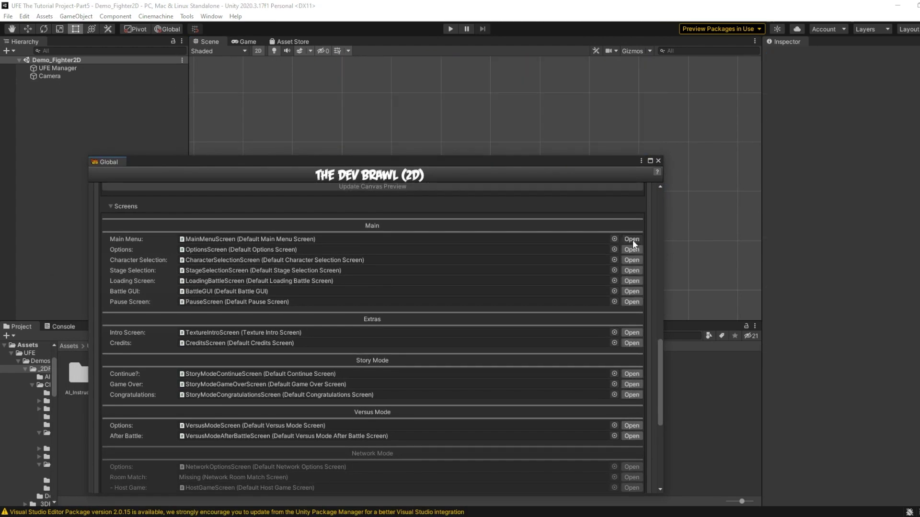
{"action": "left_click", "coordinate": [633, 239]}
{"action": "left_click", "coordinate": [632, 239]}
{"action": "left_click", "coordinate": [631, 239]}
{"action": "left_click", "coordinate": [631, 239]}
Locate the prefab assigned to Main Menu and open MainMenuScreen, followed by the NetworkGameScreen prefab
{"action": "left_click", "coordinate": [327, 242]}
{"action": "left_click_drag", "start_coordinate": [353, 167], "coordinate": [518, 474]}
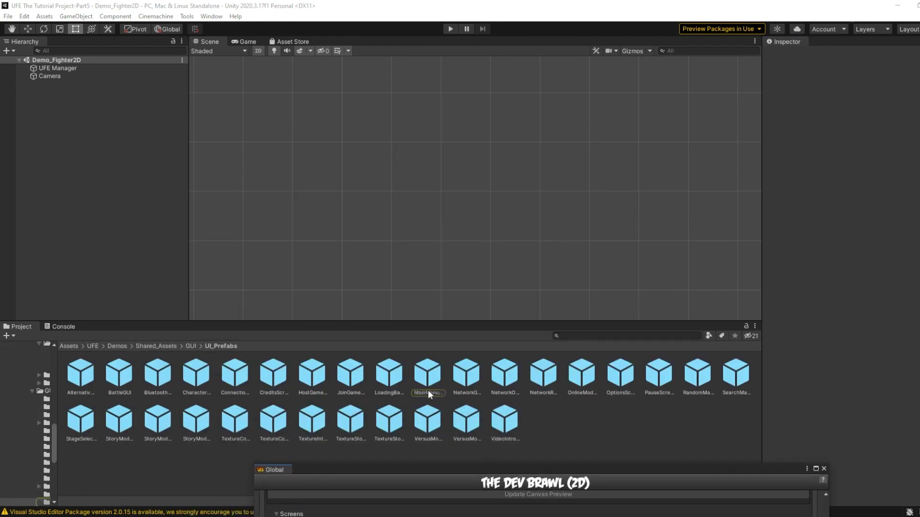
{"action": "double_click", "coordinate": [427, 376]}
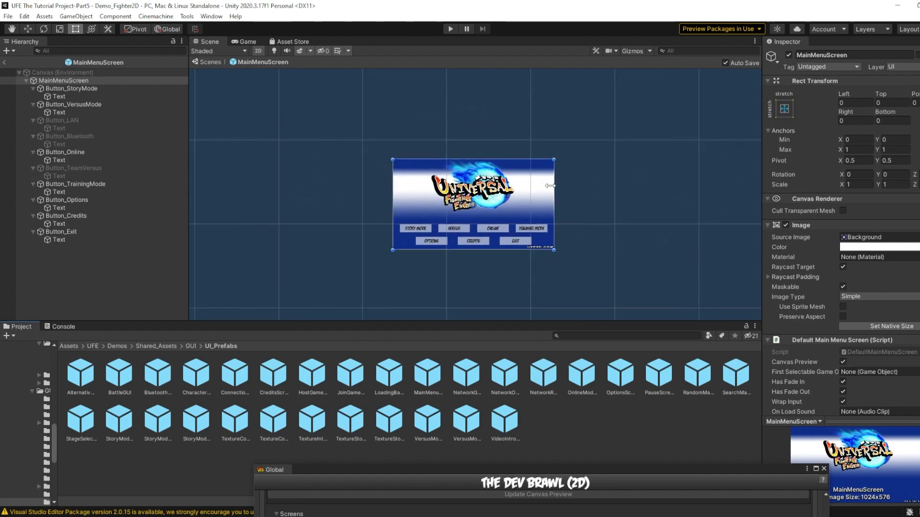
{"action": "double_click", "coordinate": [465, 377]}
{"action": "left_click_drag", "start_coordinate": [390, 470], "coordinate": [329, 79]}
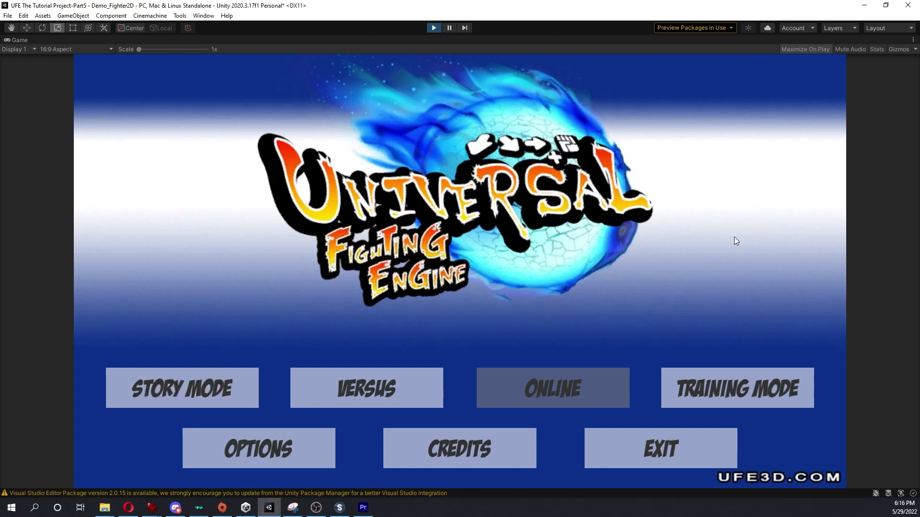
Look over the default pause menu and character selection screen in the running game
{"action": "left_click", "coordinate": [239, 465]}
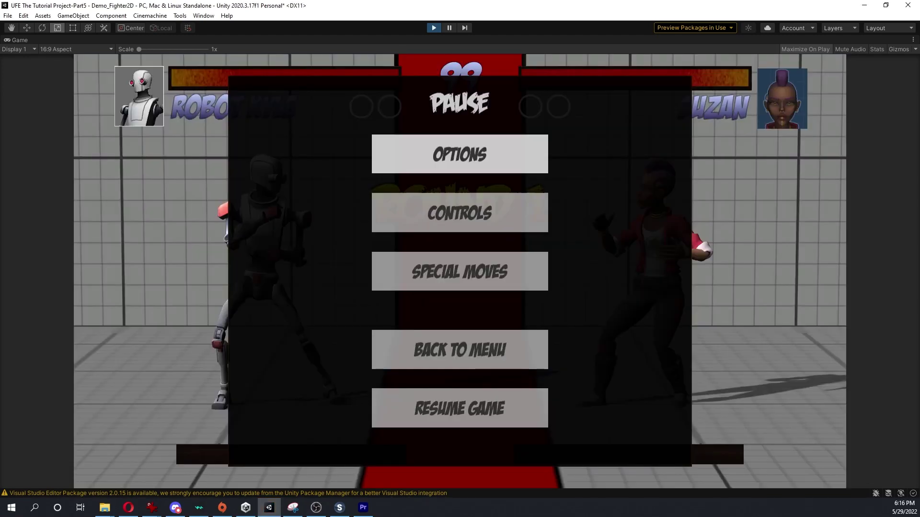
{"action": "key", "text": "Down"}
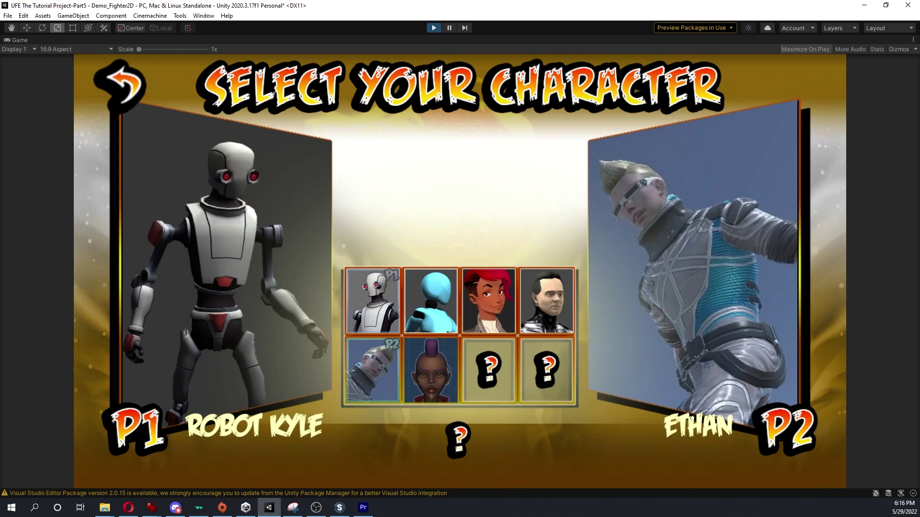
{"action": "key", "text": "Left"}
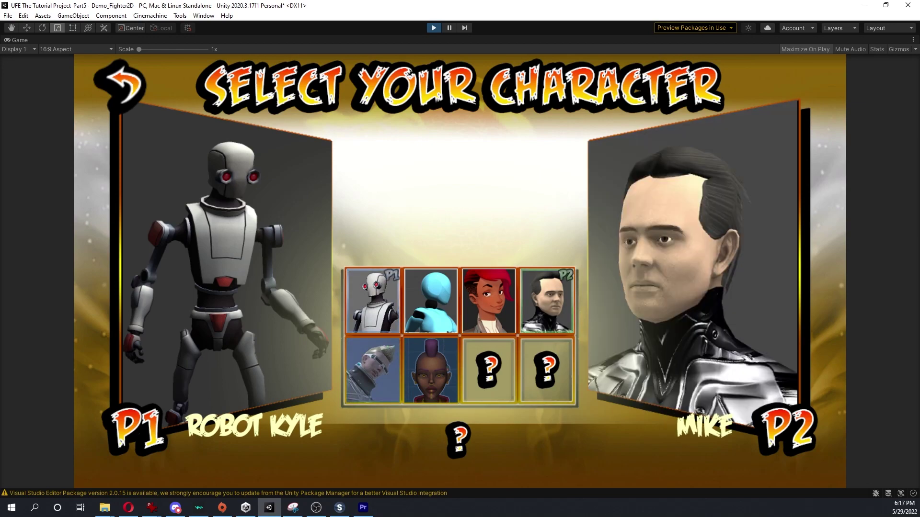
{"action": "key", "text": "d"}
{"action": "key", "text": "d"}
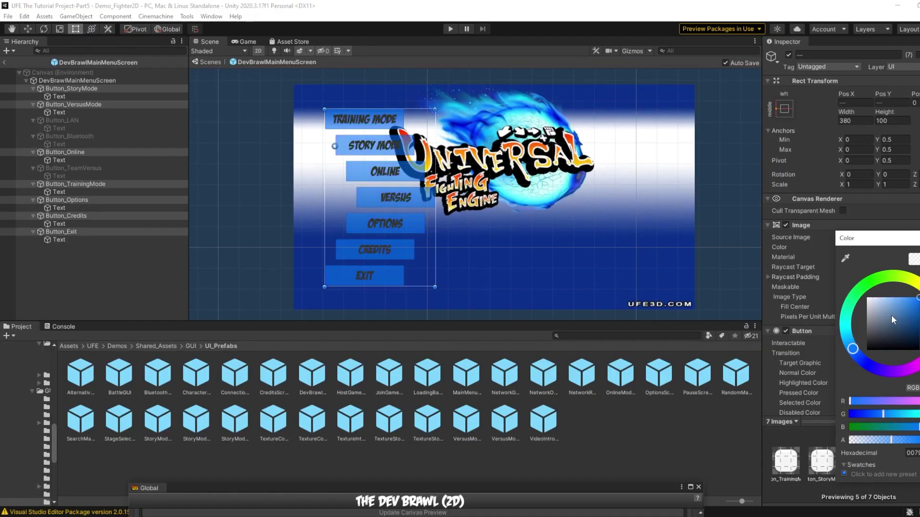
Add an Outline component to the seven selected buttons of the DevBrawlMainMenuScreen prefab
{"action": "scroll", "coordinate": [840, 383], "scroll_direction": "down", "scroll_amount": 5}
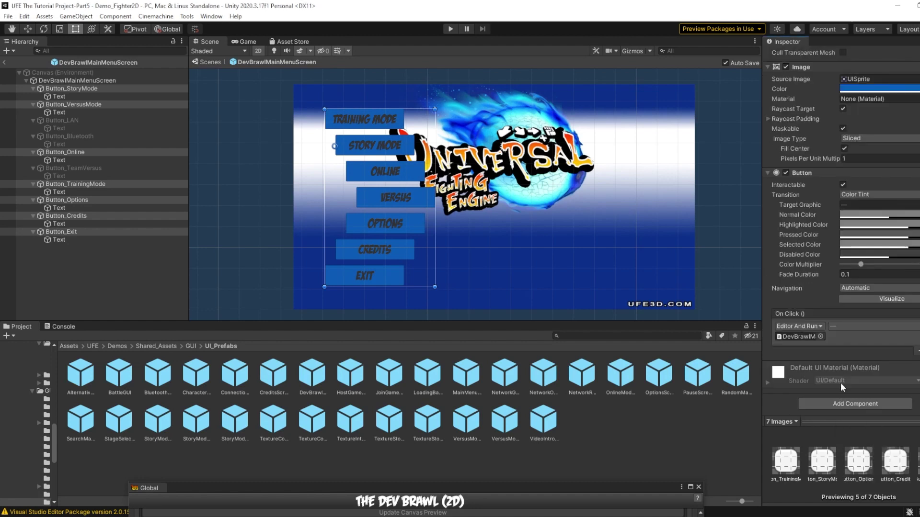
{"action": "left_click", "coordinate": [829, 401]}
{"action": "left_click", "coordinate": [829, 399]}
{"action": "scroll", "coordinate": [836, 383], "scroll_direction": "down", "scroll_amount": 3}
Make the buttons' outline effect color white and set the Effect Distance to X 4 and Y -4
{"action": "left_click", "coordinate": [855, 332]}
{"action": "left_click_drag", "start_coordinate": [868, 331], "coordinate": [835, 312]}
{"action": "left_click", "coordinate": [834, 313]}
{"action": "type", "text": "4"}
{"action": "key", "text": "Tab"}
{"action": "type", "text": "-4"}
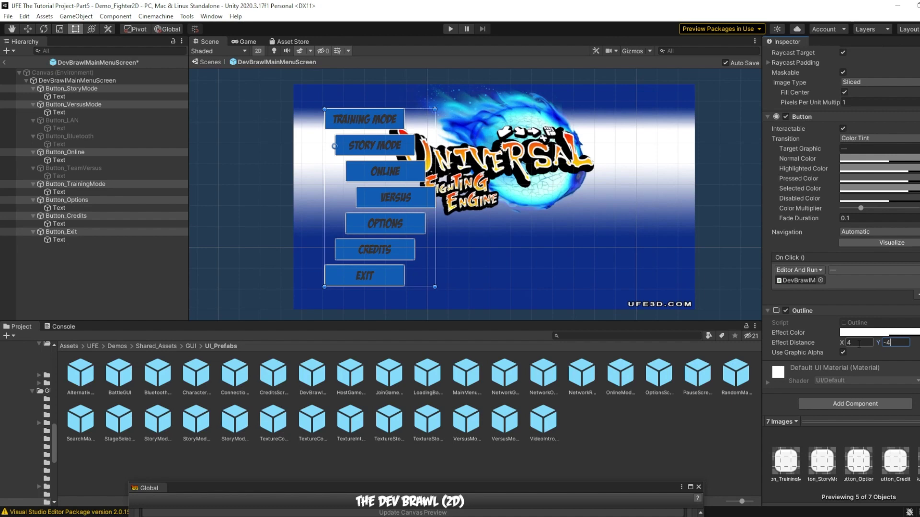
Playtest the customized main menu and a match between Shrigma and Jeff
{"action": "key", "text": "ctrl+p"}
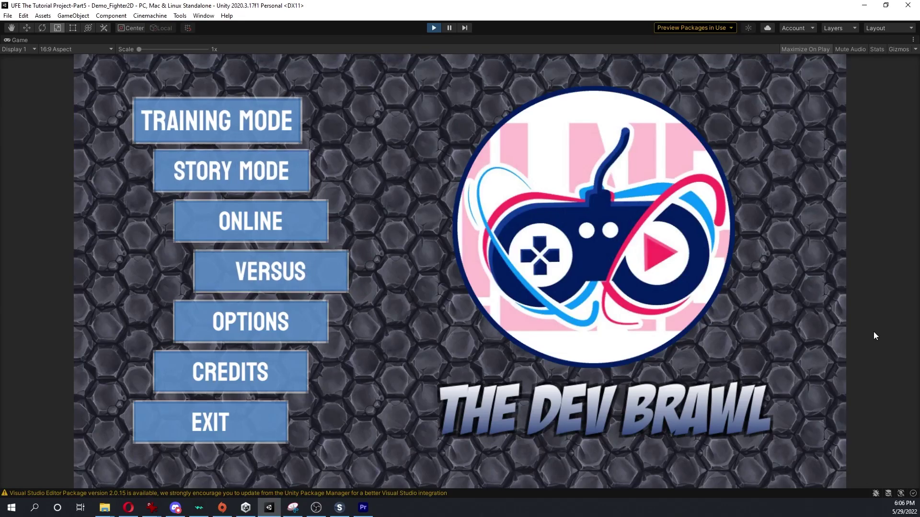
{"action": "key", "text": "Return"}
{"action": "key", "text": "d"}
{"action": "key", "text": "d"}
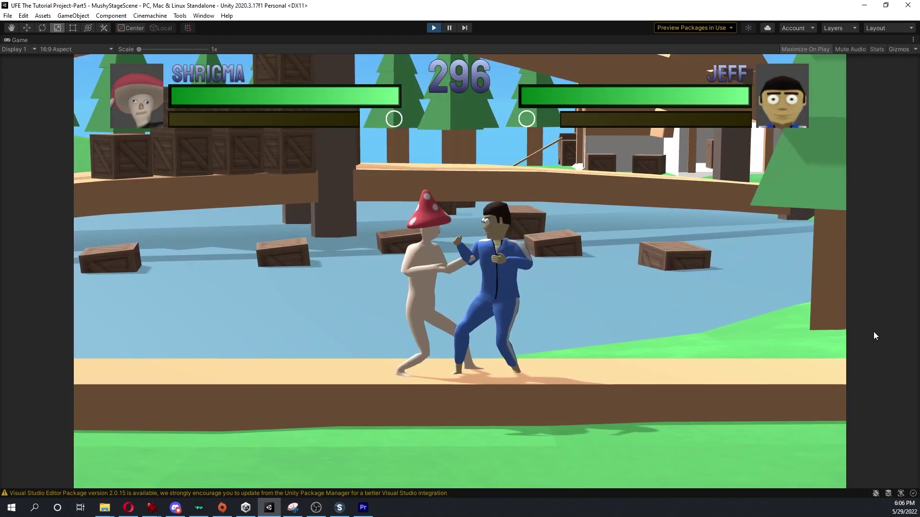
{"action": "key", "text": "u"}
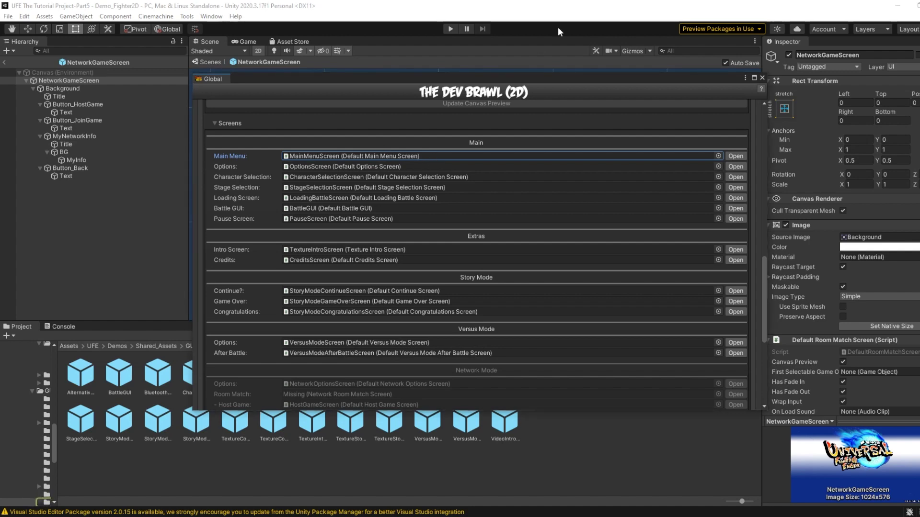
Move the Global window clear of the prefab files and open the MainMenuScreen prefab
{"action": "left_click_drag", "start_coordinate": [579, 73], "coordinate": [528, 420]}
{"action": "double_click", "coordinate": [427, 373]}
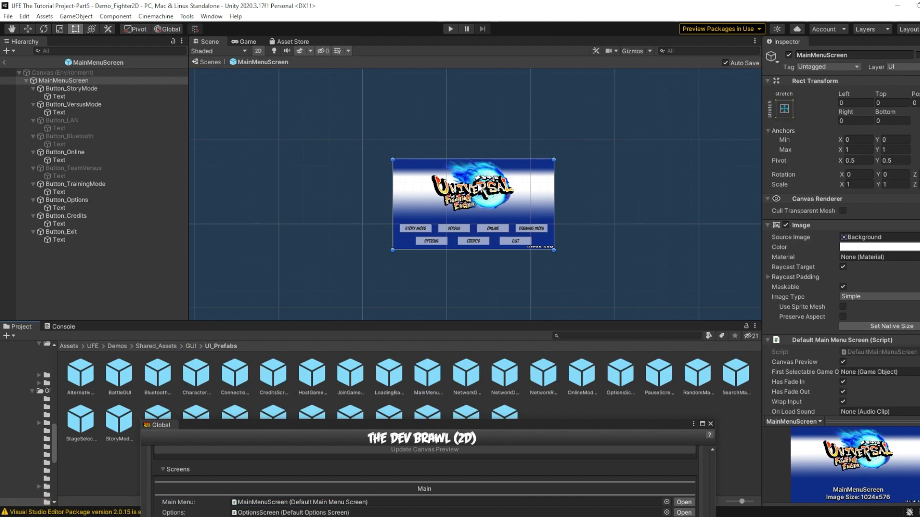
{"action": "left_click_drag", "start_coordinate": [417, 421], "coordinate": [415, 441]}
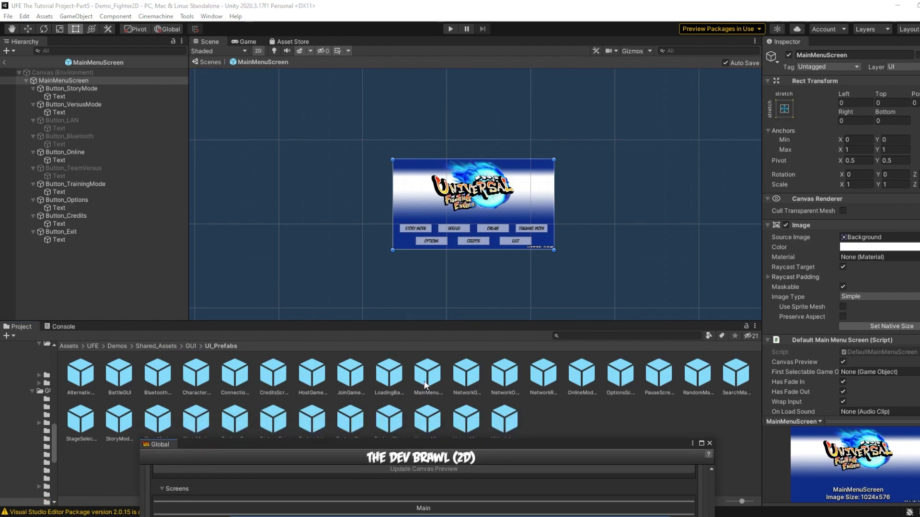
Duplicate the MainMenuScreen prefab, rename the copy DevBrawlMainMenuScreen and open it for editing
{"action": "left_click", "coordinate": [440, 379]}
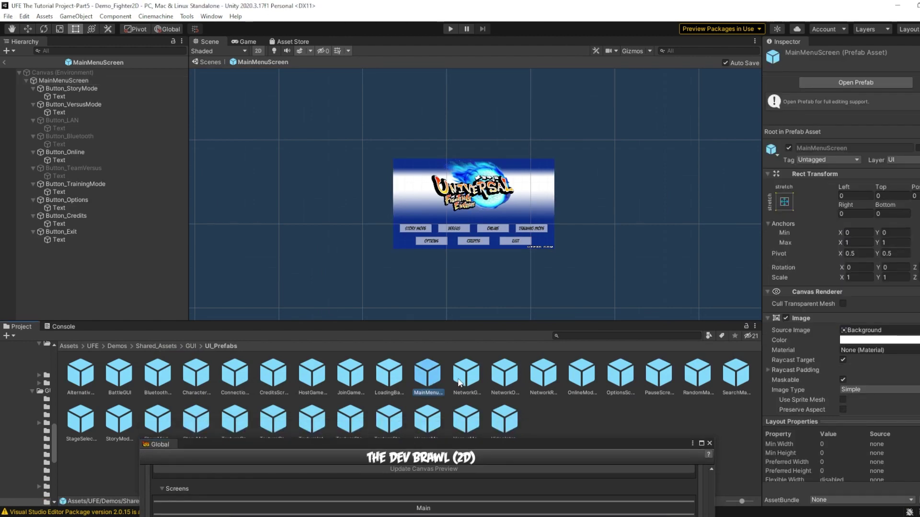
{"action": "key", "text": "ctrl+d"}
{"action": "left_click_drag", "start_coordinate": [505, 446], "coordinate": [485, 491]}
{"action": "left_click", "coordinate": [418, 368]}
{"action": "key", "text": "F2"}
{"action": "key", "text": "Home"}
{"action": "type", "text": "DevBrawl"}
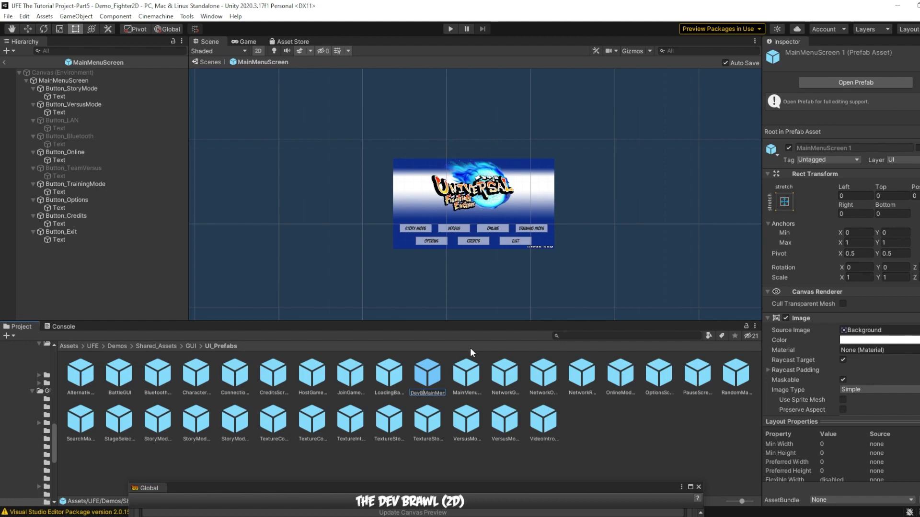
{"action": "key", "text": "Return"}
{"action": "key", "text": "End"}
{"action": "key", "text": "Return"}
Anchor the seven active menu buttons to the middle left, setting their pivot and position to match
{"action": "left_click", "coordinate": [88, 90]}
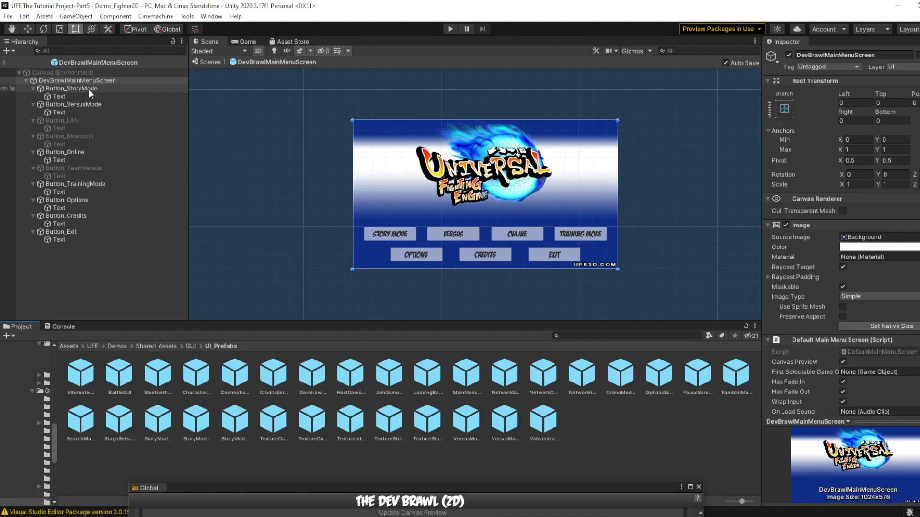
{"action": "left_click", "coordinate": [85, 104], "text": "ctrl"}
{"action": "left_click", "coordinate": [80, 153], "text": "ctrl"}
{"action": "left_click", "coordinate": [81, 185], "text": "ctrl"}
{"action": "left_click", "coordinate": [81, 216], "text": "ctrl"}
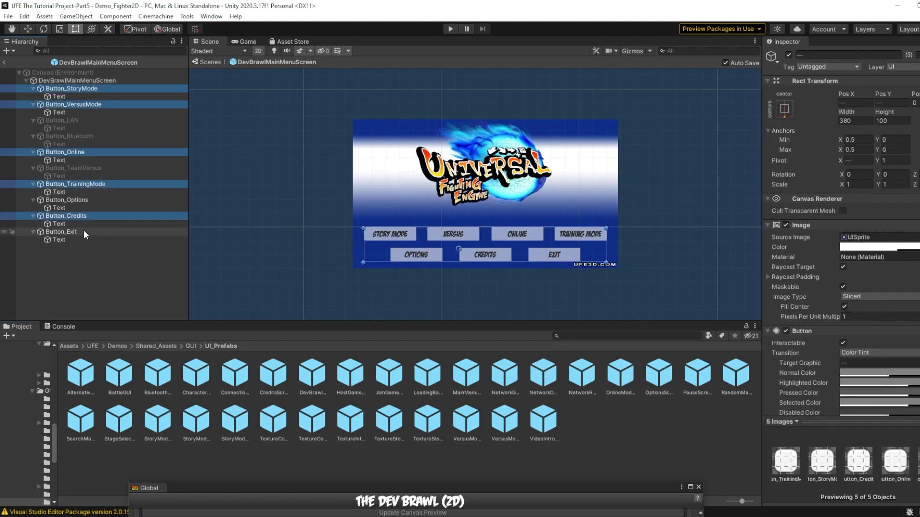
{"action": "left_click", "coordinate": [84, 231], "text": "ctrl"}
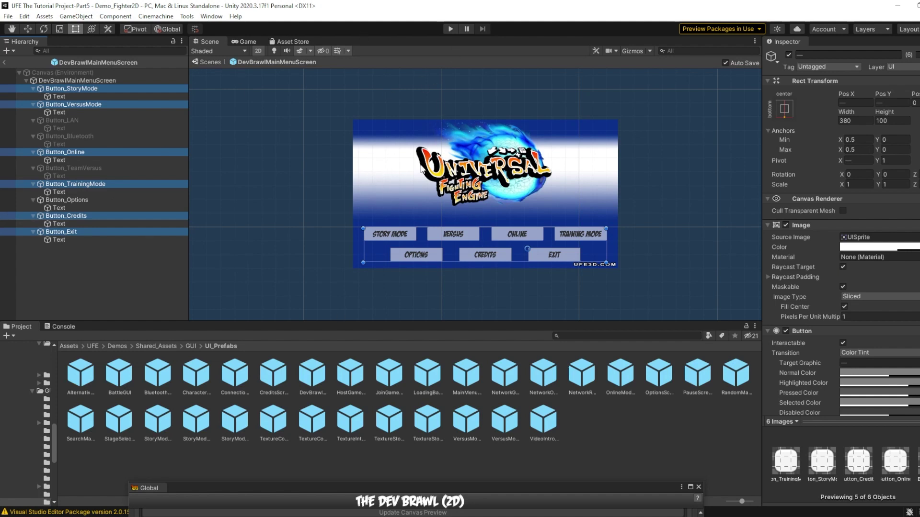
{"action": "left_click", "coordinate": [784, 109]}
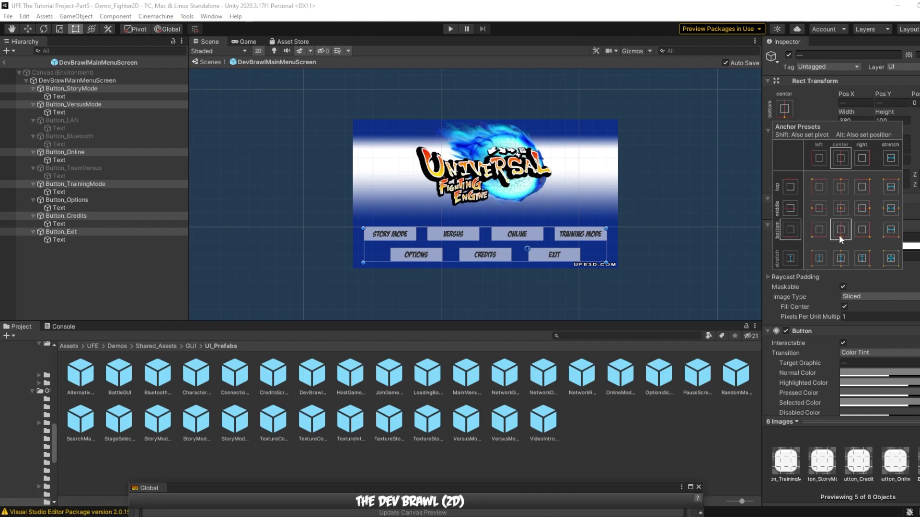
{"action": "left_click", "coordinate": [820, 206]}
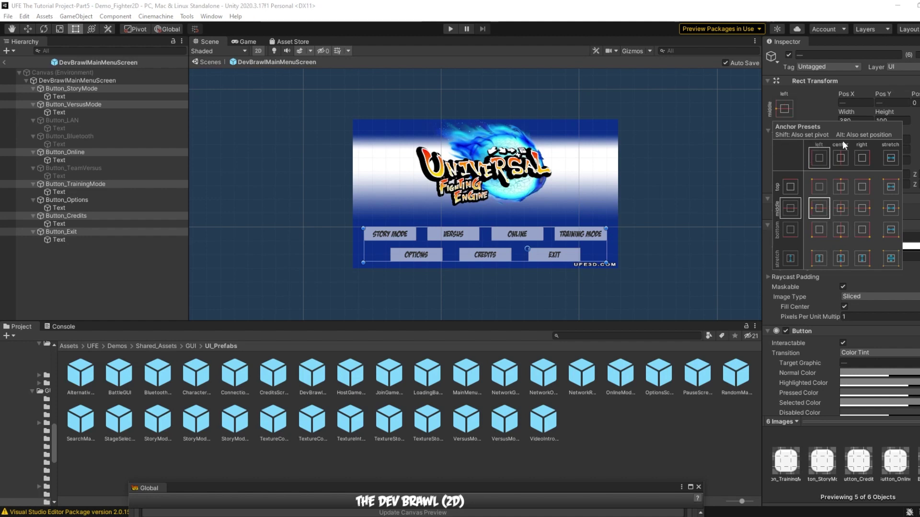
{"action": "key", "text": "alt"}
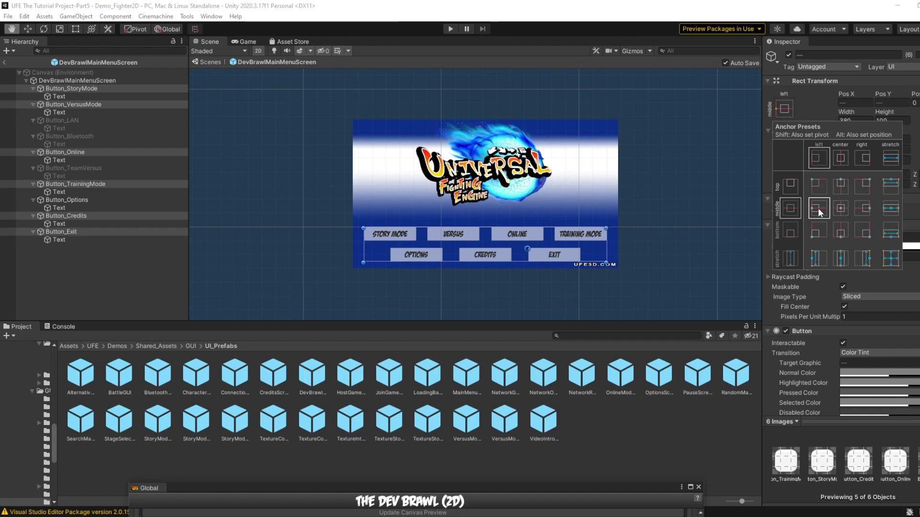
{"action": "left_click", "coordinate": [818, 208], "text": "alt+shift"}
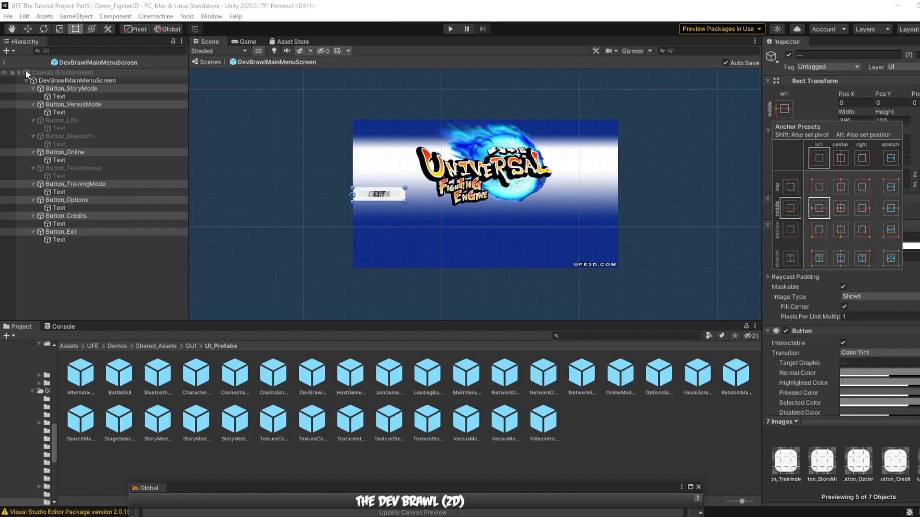
Position Button_VersusMode at X 300, Button_Online at X 250, Y 125 and Button_TrainingMode at X 150, Y 375, with Button_StoryMode between the latter two
{"action": "left_click", "coordinate": [73, 104]}
{"action": "left_click", "coordinate": [855, 103]}
{"action": "type", "text": "300"}
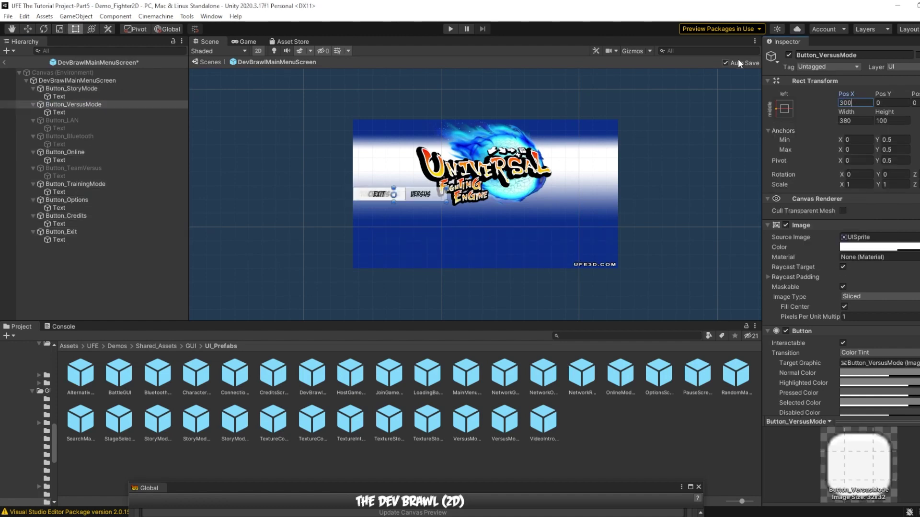
{"action": "left_click", "coordinate": [72, 88]}
{"action": "left_click", "coordinate": [862, 102]}
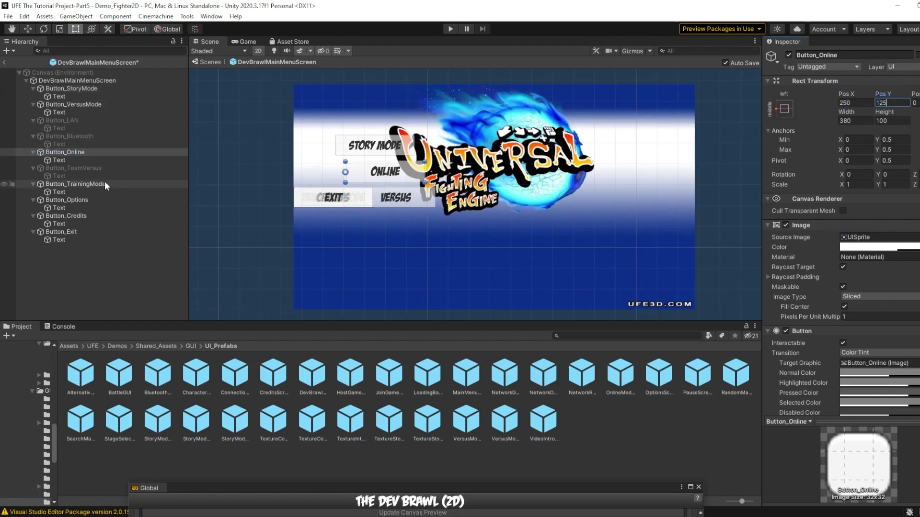
{"action": "left_click", "coordinate": [855, 102]}
{"action": "type", "text": "150"}
{"action": "key", "text": "Tab"}
{"action": "type", "text": "375"}
Position Button_Options at X 250, Y -125, Button_Credits at X 200, Y -250 and Button_Exit at X 150, Y -375
{"action": "left_click", "coordinate": [67, 199]}
{"action": "left_click", "coordinate": [855, 102]}
{"action": "type", "text": "250"}
{"action": "key", "text": "Tab"}
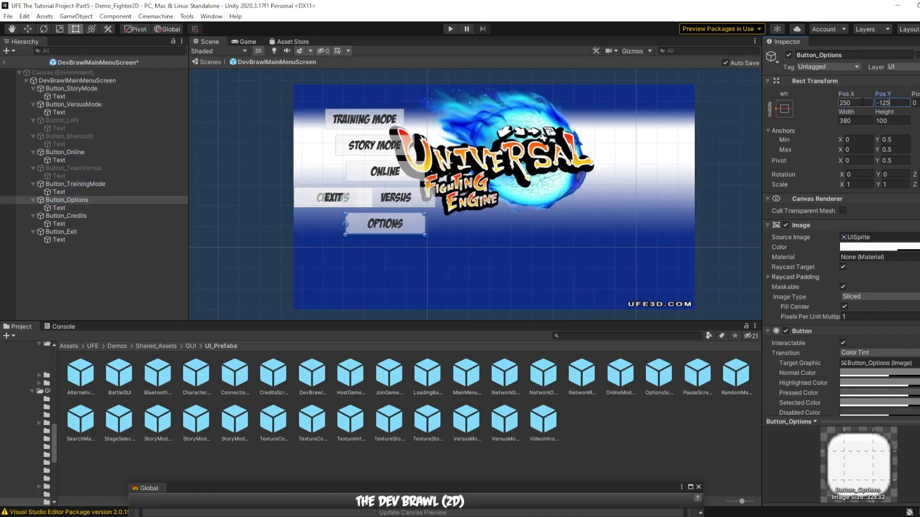
{"action": "type", "text": "200"}
{"action": "key", "text": "Tab"}
{"action": "type", "text": "-250"}
{"action": "left_click", "coordinate": [61, 231]}
{"action": "left_click", "coordinate": [855, 103]}
{"action": "type", "text": "150"}
{"action": "key", "text": "Tab"}
{"action": "type", "text": "-375"}
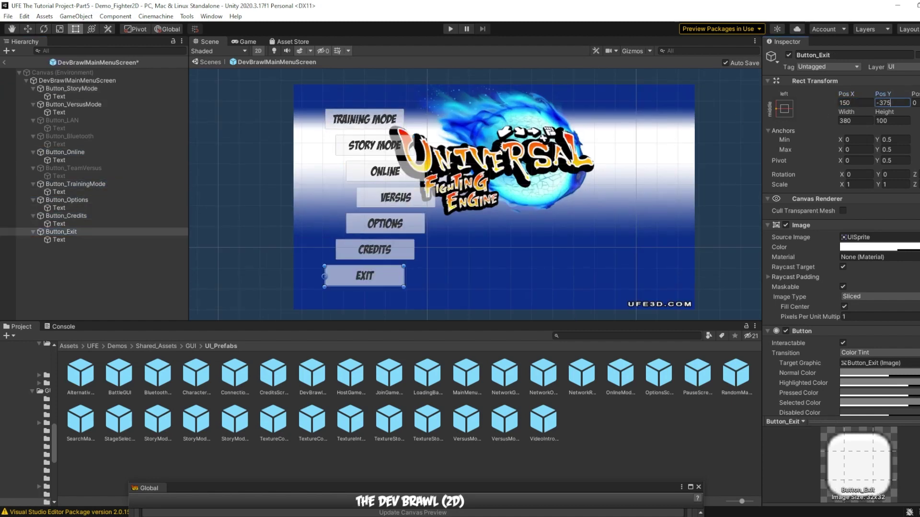
Set the Image color of all seven active menu buttons to a fully opaque medium blue
{"action": "left_click", "coordinate": [72, 216], "text": "ctrl"}
{"action": "left_click", "coordinate": [74, 200], "text": "ctrl"}
{"action": "left_click", "coordinate": [77, 184], "text": "ctrl"}
{"action": "left_click", "coordinate": [79, 152], "text": "ctrl"}
{"action": "left_click", "coordinate": [81, 104], "text": "ctrl"}
{"action": "left_click", "coordinate": [84, 89], "text": "ctrl"}
{"action": "left_click", "coordinate": [878, 246]}
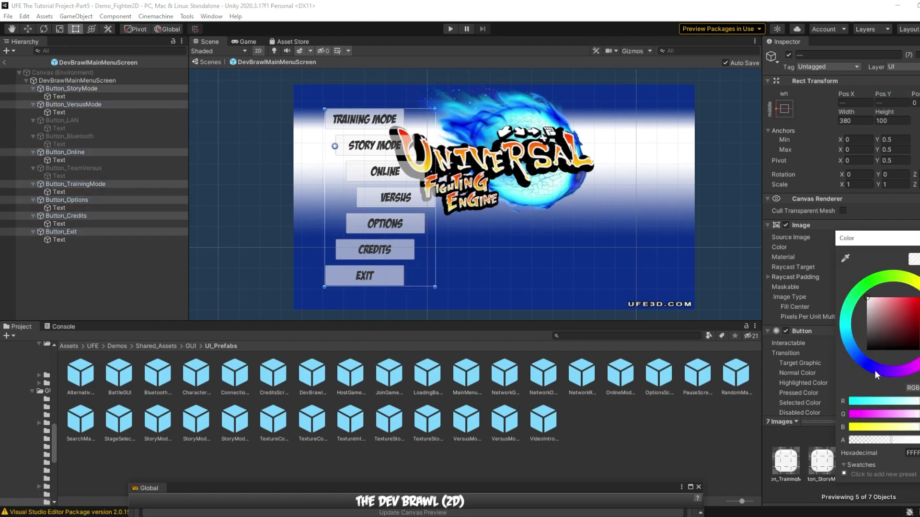
{"action": "left_click", "coordinate": [874, 369]}
{"action": "left_click_drag", "start_coordinate": [908, 294], "coordinate": [917, 302]}
{"action": "left_click", "coordinate": [852, 349]}
{"action": "left_click", "coordinate": [916, 311]}
{"action": "left_click_drag", "start_coordinate": [894, 440], "coordinate": [919, 440]}
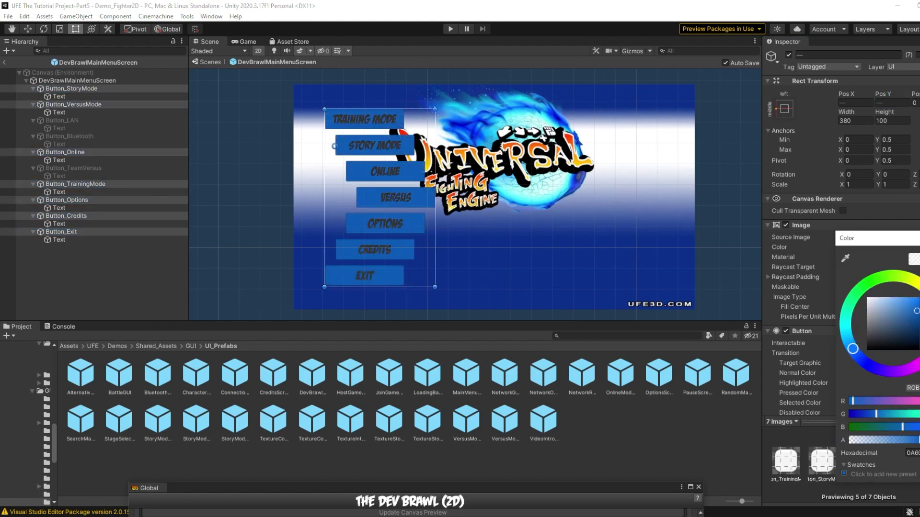
{"action": "left_click", "coordinate": [919, 238]}
Add an Outline component to the seven buttons with a white effect color and Effect Distance X 4, Y -4
{"action": "scroll", "coordinate": [893, 263], "scroll_direction": "down", "scroll_amount": 5}
{"action": "left_click", "coordinate": [829, 401]}
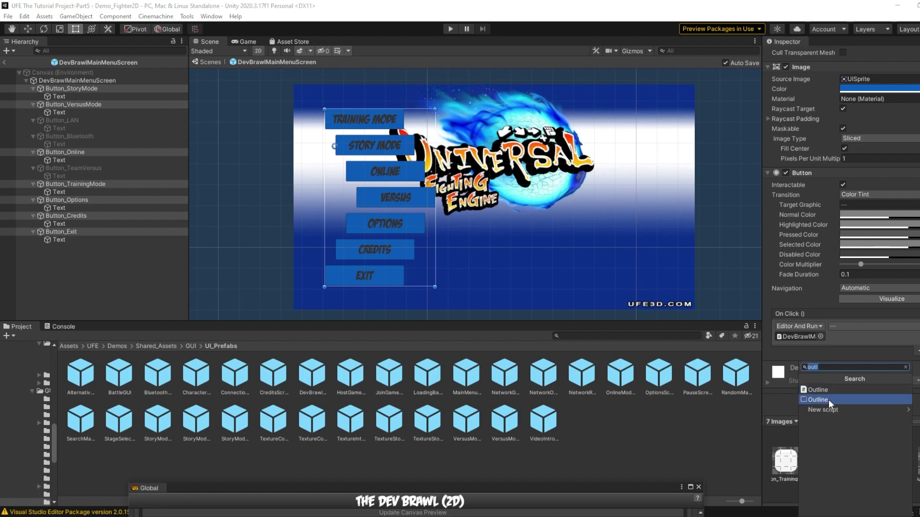
{"action": "left_click", "coordinate": [829, 400]}
{"action": "scroll", "coordinate": [856, 376], "scroll_direction": "down", "scroll_amount": 3}
{"action": "left_click", "coordinate": [874, 332]}
{"action": "left_click", "coordinate": [863, 331]}
{"action": "left_click", "coordinate": [919, 263]}
{"action": "left_click", "coordinate": [859, 343]}
{"action": "type", "text": "4"}
{"action": "key", "text": "Tab"}
{"action": "type", "text": "-4"}
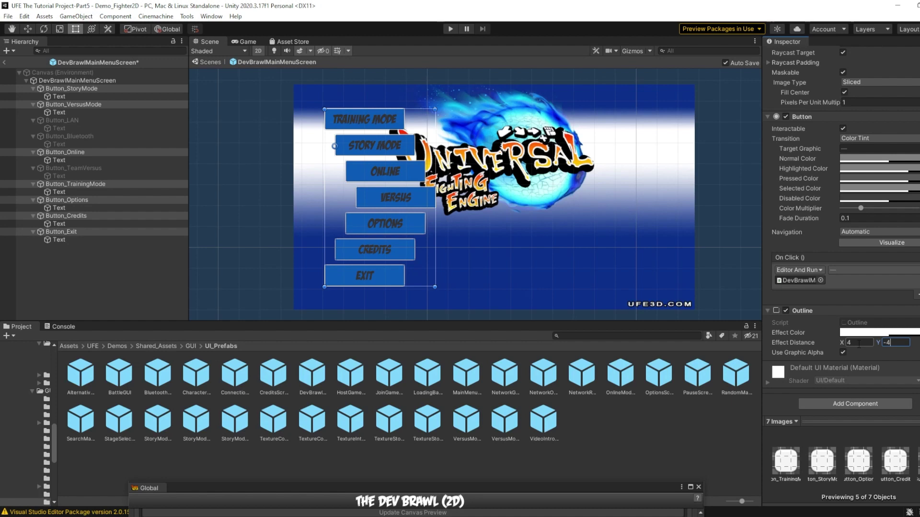
Set the color of the menu buttons' Text labels to white
{"action": "left_click", "coordinate": [143, 240]}
{"action": "left_click", "coordinate": [108, 224], "text": "ctrl"}
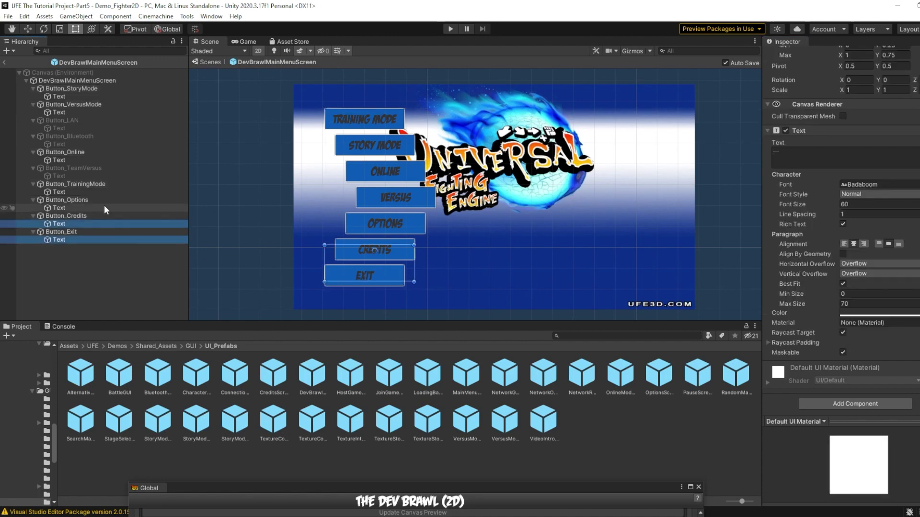
{"action": "left_click", "coordinate": [91, 192], "text": "ctrl"}
{"action": "left_click", "coordinate": [73, 160], "text": "ctrl"}
{"action": "left_click", "coordinate": [60, 113], "text": "ctrl"}
{"action": "left_click", "coordinate": [68, 96], "text": "ctrl"}
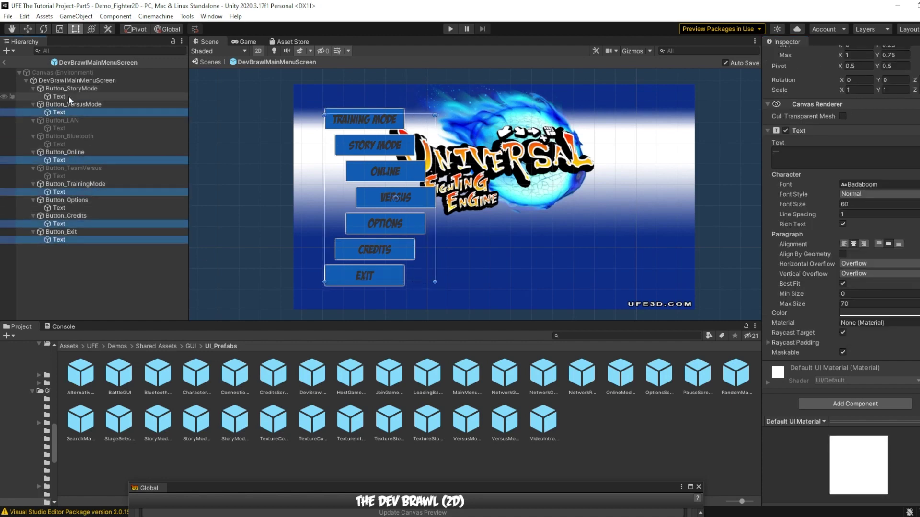
{"action": "left_click", "coordinate": [872, 314]}
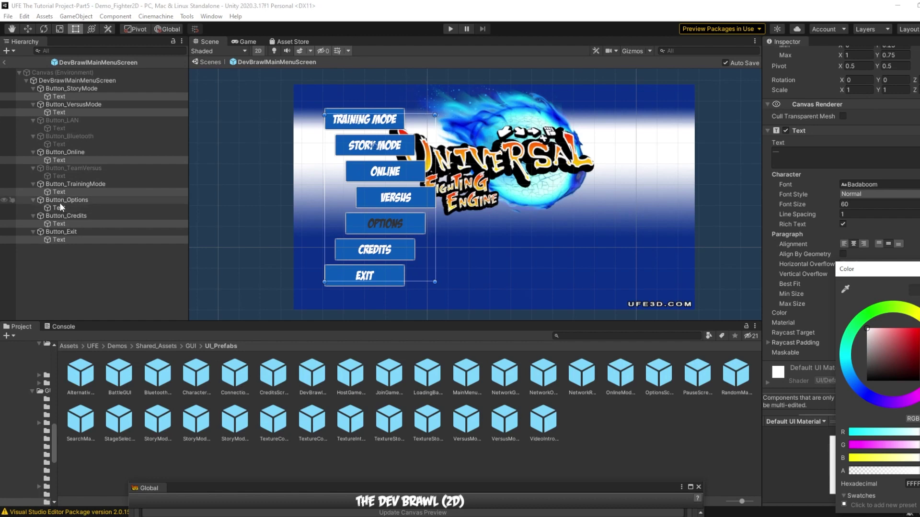
{"action": "left_click", "coordinate": [497, 353]}
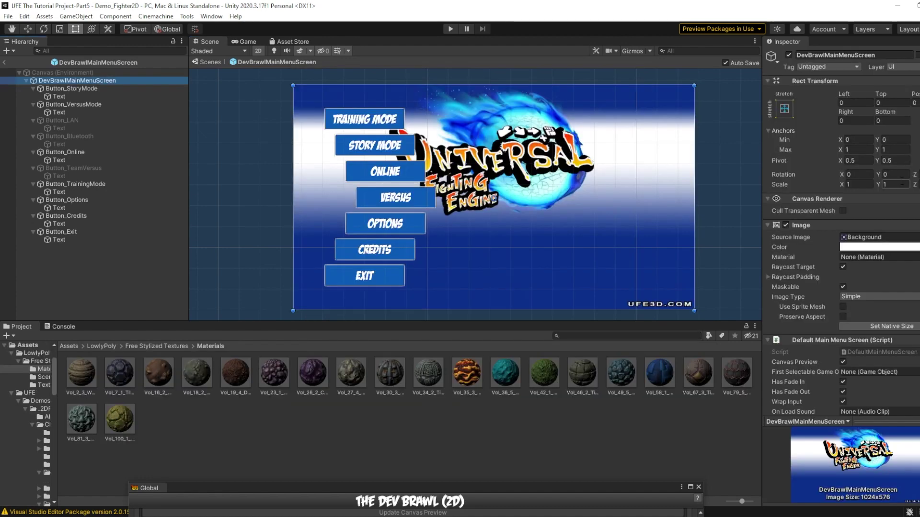
Replace the Image component on the DevBrawlMainMenuScreen root with a Raw Image component
{"action": "scroll", "coordinate": [902, 181], "scroll_direction": "down", "scroll_amount": 3}
{"action": "right_click", "coordinate": [842, 138]}
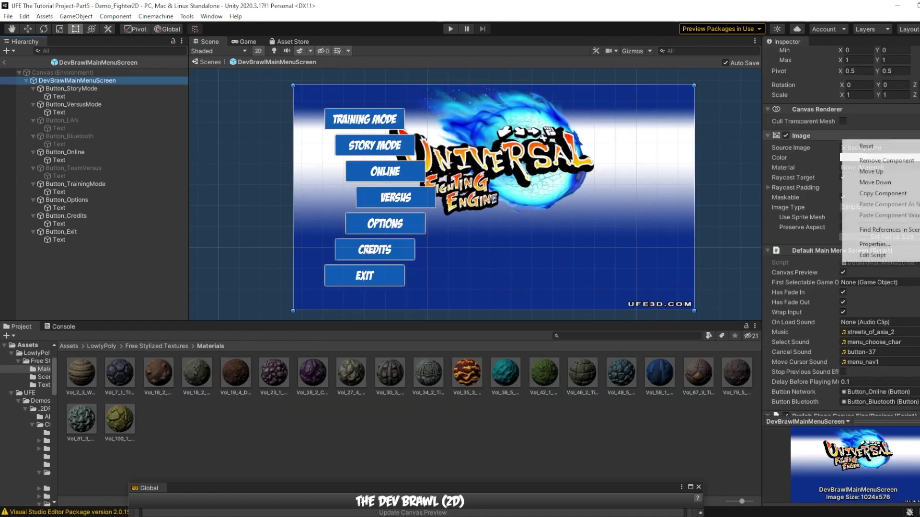
{"action": "left_click", "coordinate": [914, 162]}
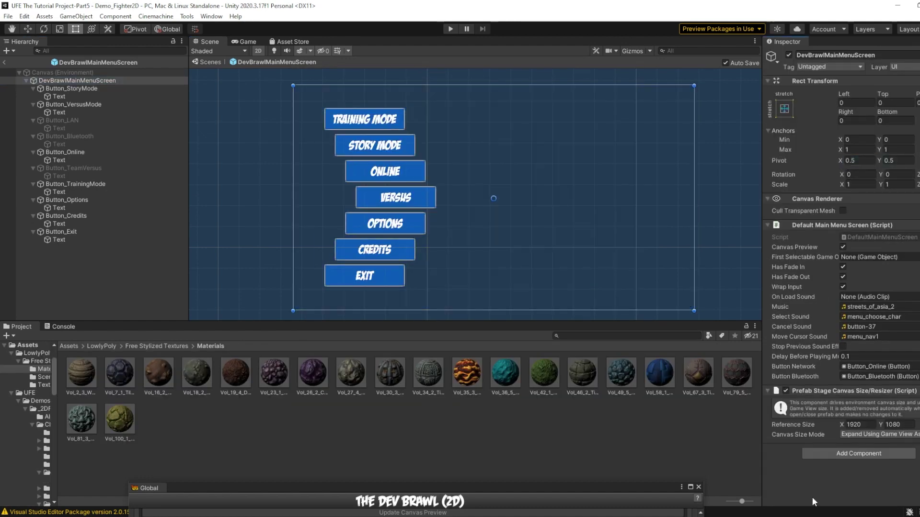
{"action": "left_click", "coordinate": [836, 454]}
{"action": "type", "text": "raw"}
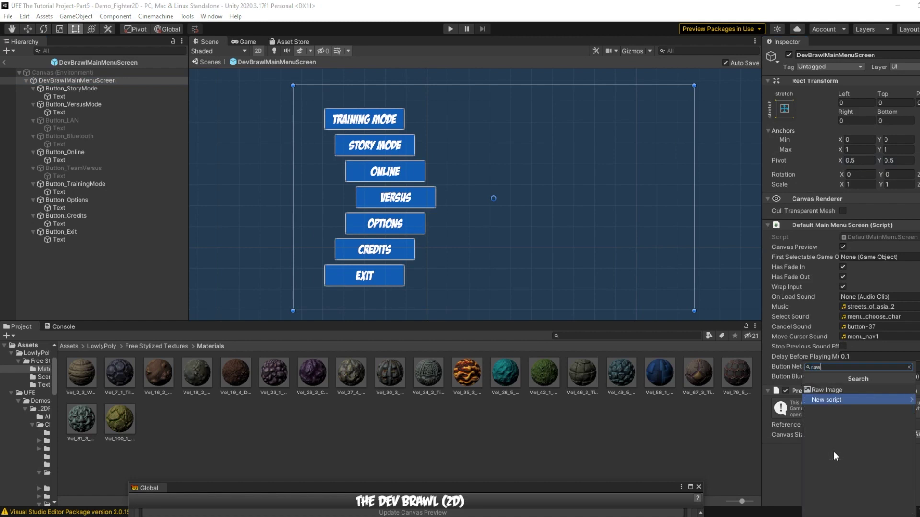
{"action": "key", "text": "Up"}
{"action": "key", "text": "Return"}
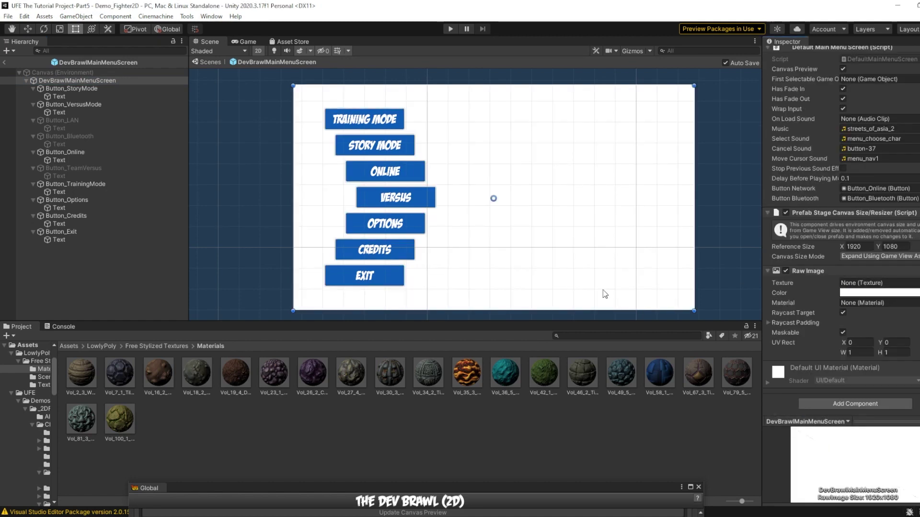
Assign the Vol_7_1_Tiles material to the Raw Image and set its UV Rect to W 6 and H 3
{"action": "left_click_drag", "start_coordinate": [820, 400], "coordinate": [862, 303]}
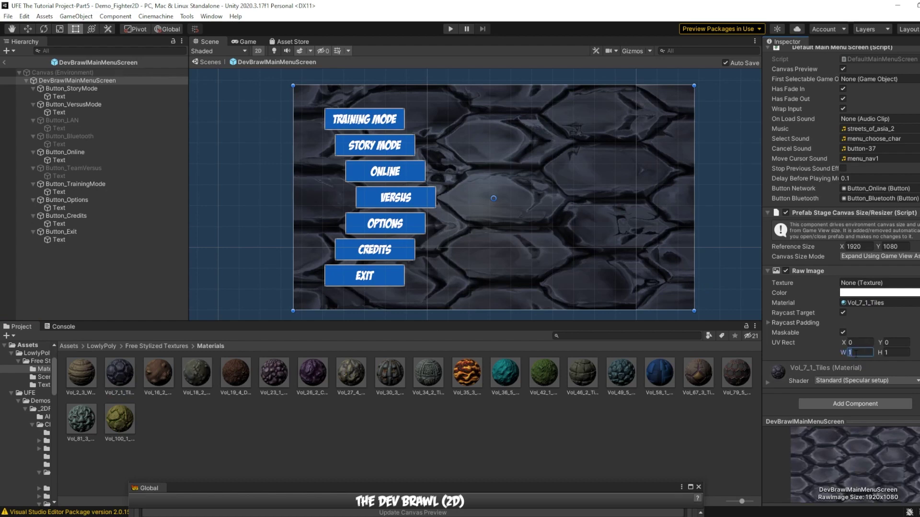
{"action": "type", "text": "6"}
{"action": "key", "text": "Tab"}
{"action": "type", "text": "3"}
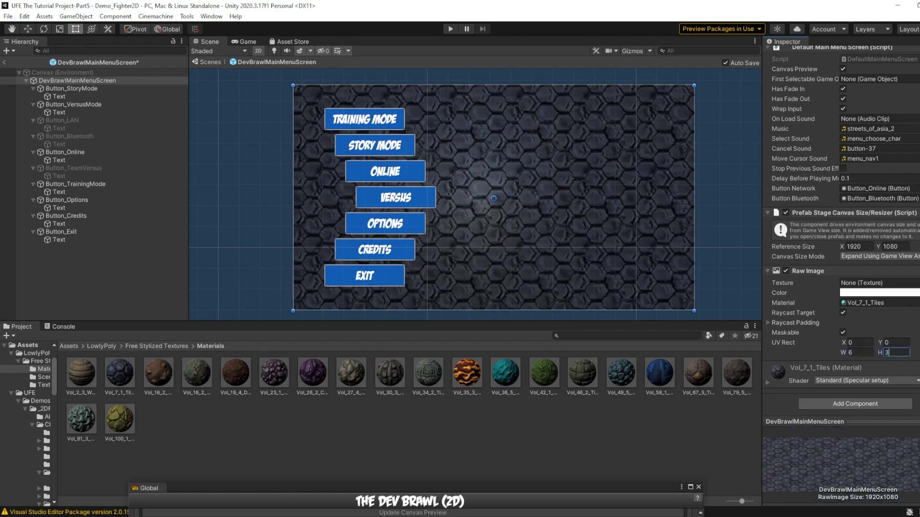
Change the shader of the background's Vol_7_1_Tiles material to a UI shader
{"action": "left_click", "coordinate": [832, 378]}
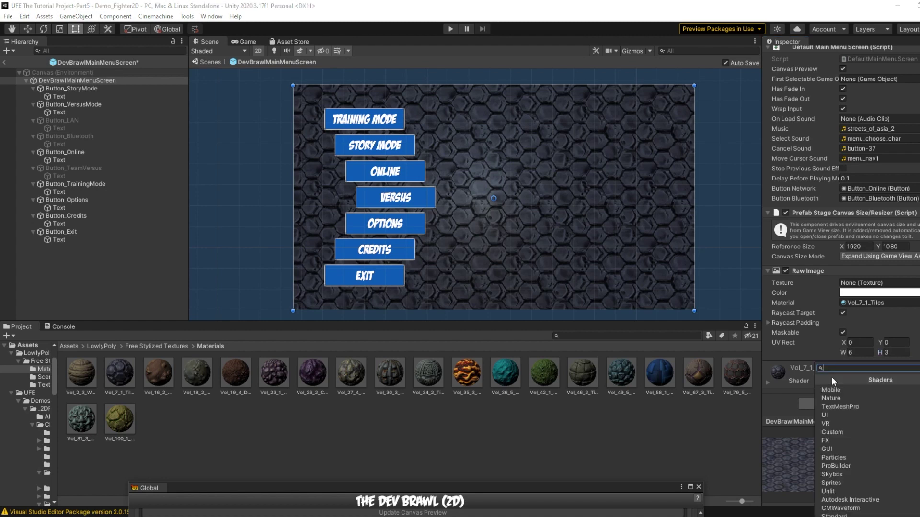
{"action": "left_click", "coordinate": [832, 412]}
{"action": "left_click", "coordinate": [826, 404]}
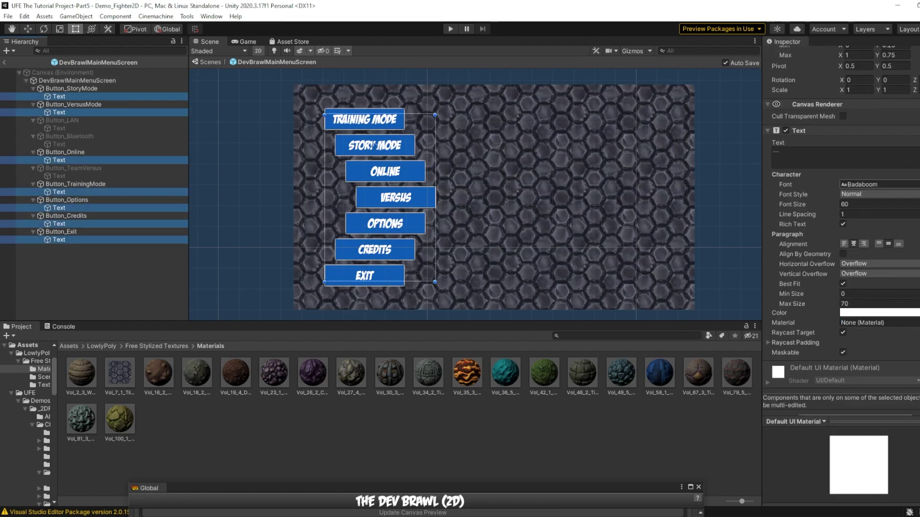
Try the other Badaboom font and Arial on the seven button Text labels
{"action": "left_click", "coordinate": [916, 184]}
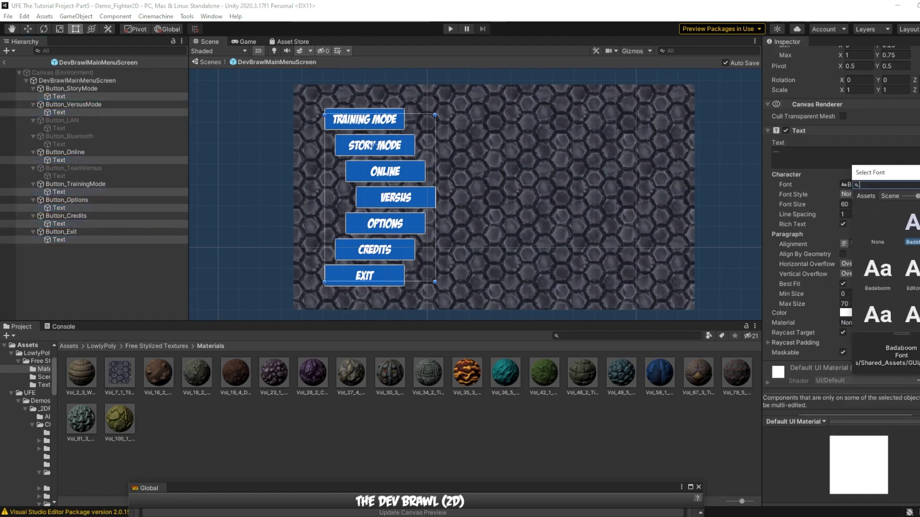
{"action": "left_click", "coordinate": [882, 277]}
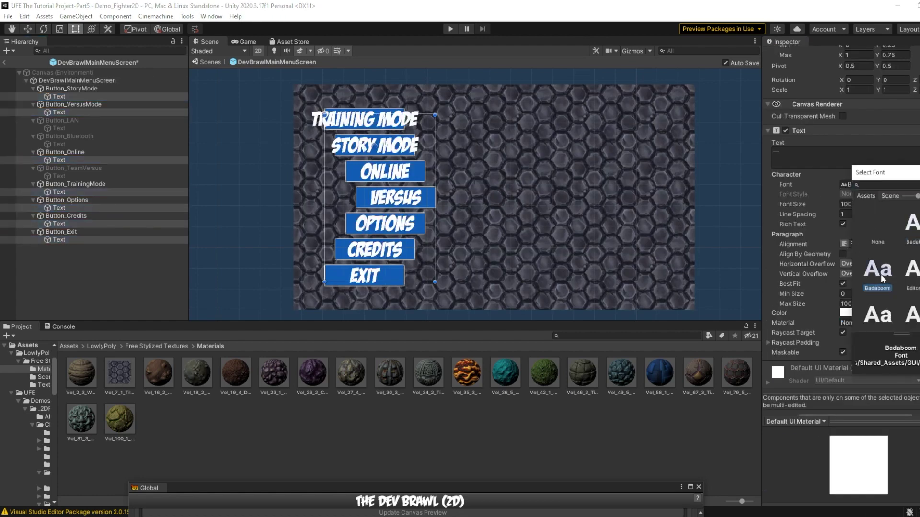
{"action": "left_click", "coordinate": [901, 276]}
{"action": "key", "text": "Down"}
{"action": "key", "text": "Left"}
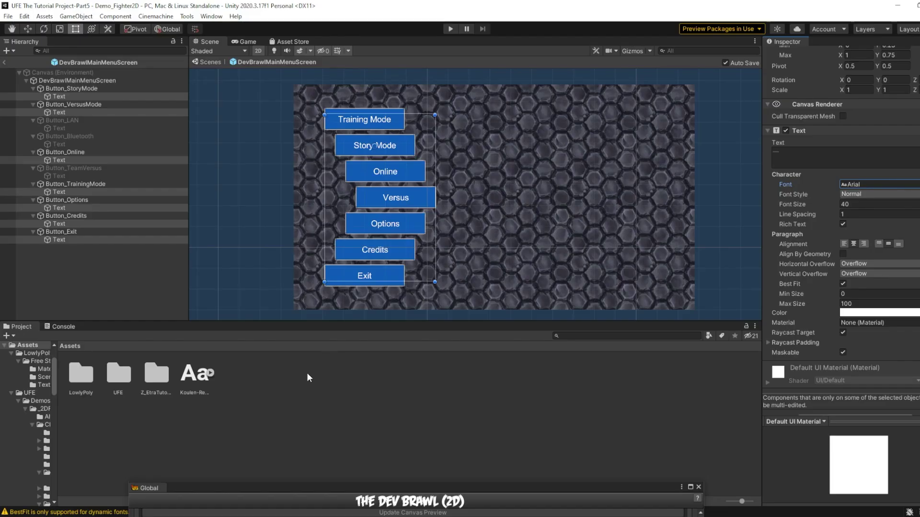
Apply the Koulen-Regular font from the Assets folder to the seven button Text labels
{"action": "left_click", "coordinate": [196, 383]}
{"action": "left_click_drag", "start_coordinate": [195, 383], "coordinate": [846, 207]}
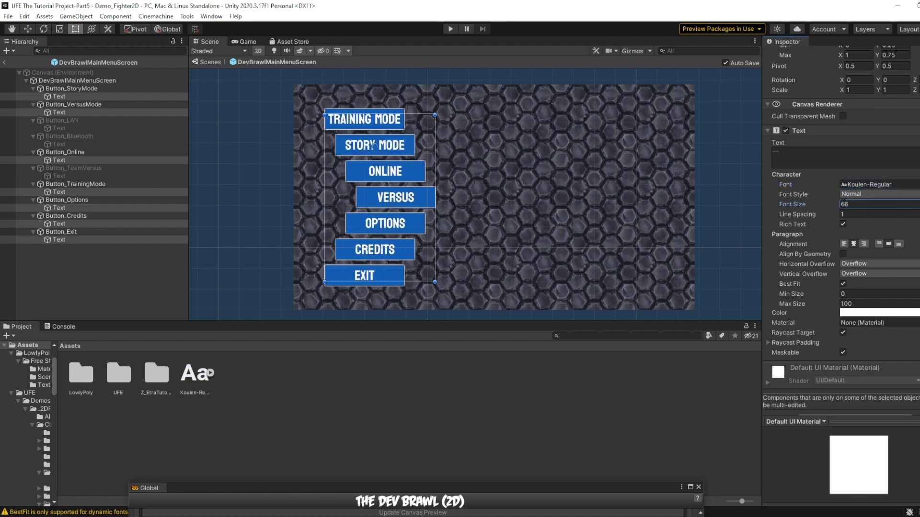
Add a UI Image object to the DevBrawlMainMenuScreen prefab
{"action": "right_click", "coordinate": [154, 260]}
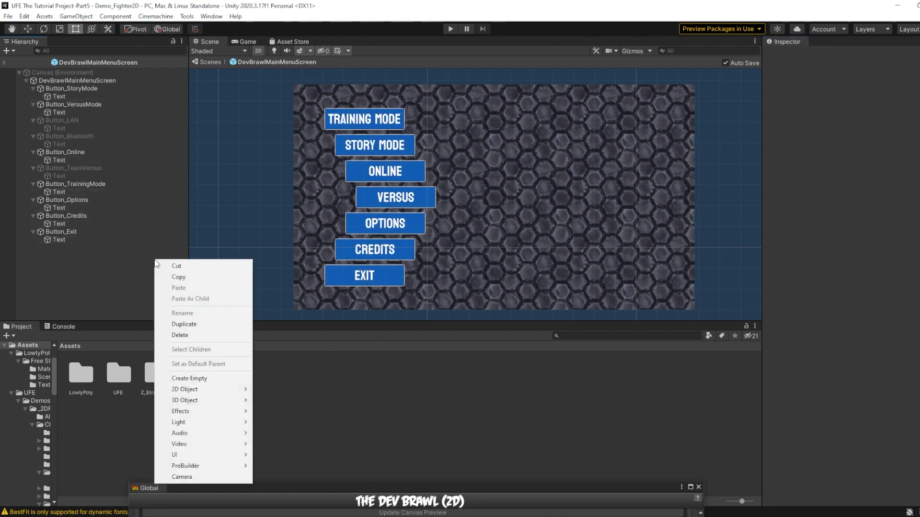
{"action": "mouse_move", "coordinate": [207, 455]}
{"action": "left_click", "coordinate": [317, 302]}
{"action": "left_click", "coordinate": [246, 388]}
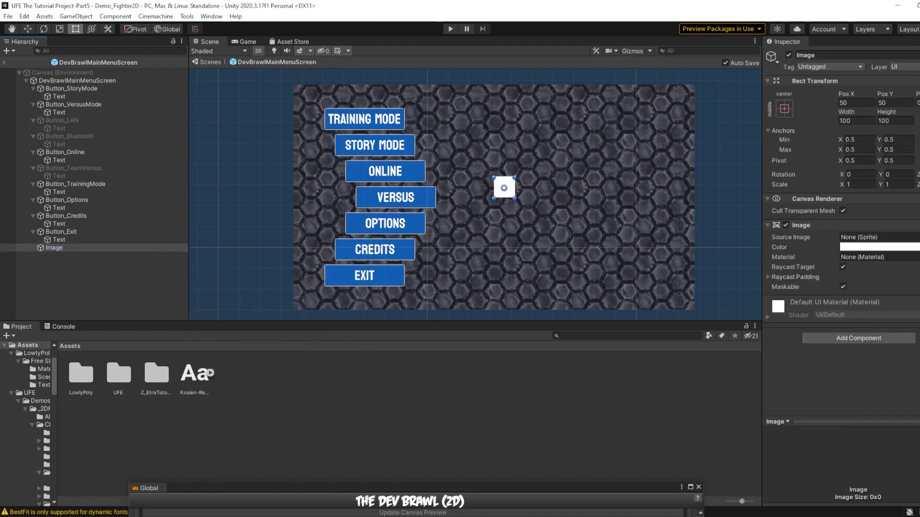
Import the devBrawlLogo image into the Assets folder and change its texture type to a sprite
{"action": "key", "text": "alt+Tab"}
{"action": "left_click_drag", "start_coordinate": [513, 216], "coordinate": [218, 410]}
{"action": "left_click", "coordinate": [194, 376]}
{"action": "left_click", "coordinate": [872, 82]}
{"action": "left_click", "coordinate": [881, 129]}
{"action": "left_click", "coordinate": [907, 371]}
Rename the new Image object as Logo
{"action": "left_click", "coordinate": [60, 248]}
{"action": "key", "text": "F2"}
{"action": "type", "text": "Logo"}
{"action": "key", "text": "Return"}
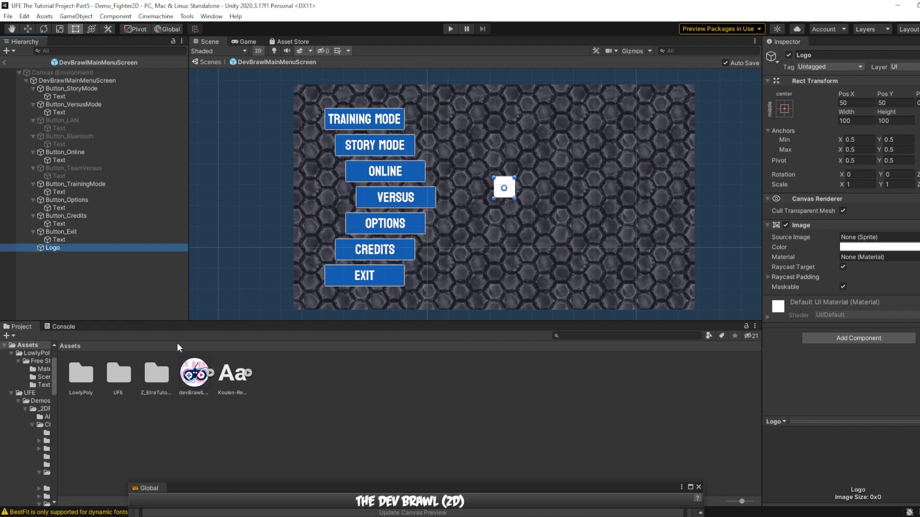
Assign devBrawlLogo as the Logo's source image and scale it up uniformly to about 7.09
{"action": "left_click_drag", "start_coordinate": [193, 374], "coordinate": [858, 237]}
{"action": "key", "text": "r"}
{"action": "left_click_drag", "start_coordinate": [504, 188], "coordinate": [798, 122]}
{"action": "left_click", "coordinate": [27, 29]}
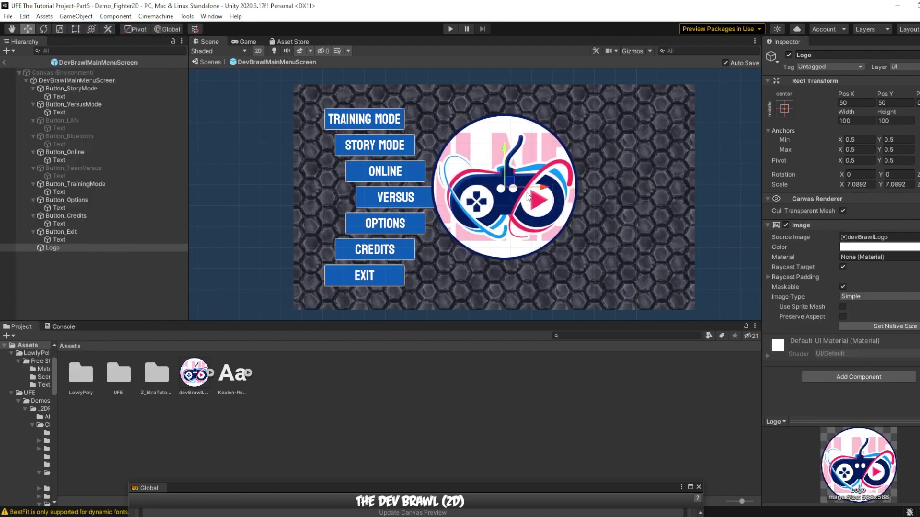
Change the Logo's anchor preset and move the Logo beside the buttons, slightly above the middle of the right half
{"action": "left_click_drag", "start_coordinate": [509, 182], "coordinate": [582, 173]}
{"action": "left_click", "coordinate": [783, 109]}
{"action": "left_click", "coordinate": [864, 208], "text": "alt+shift"}
{"action": "left_click_drag", "start_coordinate": [700, 192], "coordinate": [643, 170]}
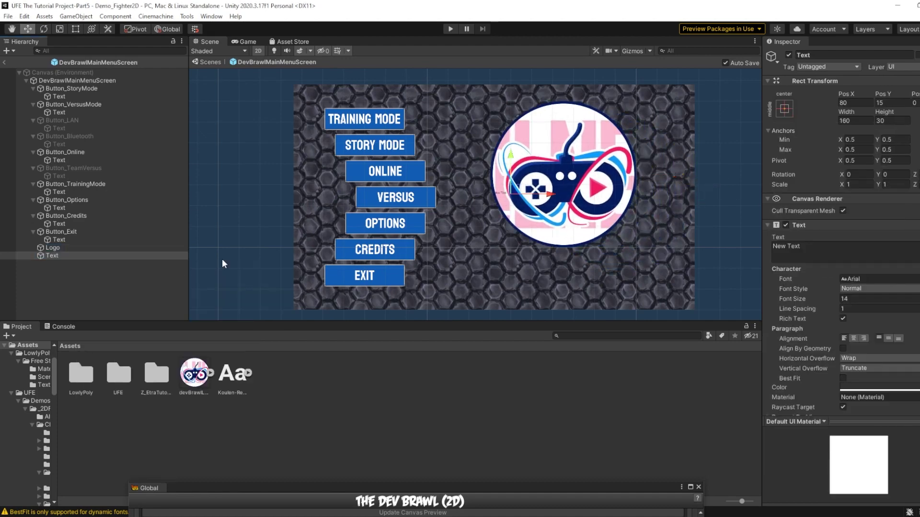
Set the text below the logo to "The Dev Brawl" in the Badaboom font, centered, at font size 171
{"action": "type", "text": "The De"}
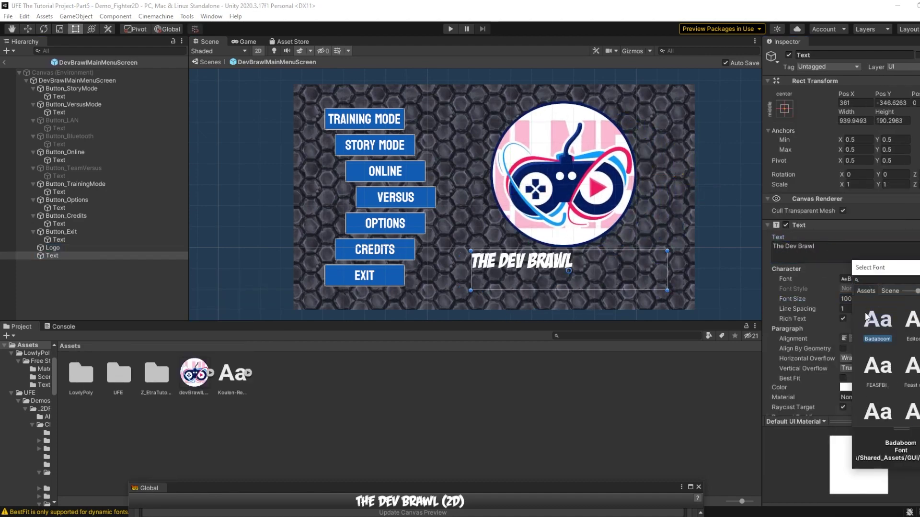
{"action": "left_click", "coordinate": [879, 299]}
{"action": "type", "text": "171"}
{"action": "scroll", "coordinate": [856, 335], "scroll_direction": "down", "scroll_amount": 3}
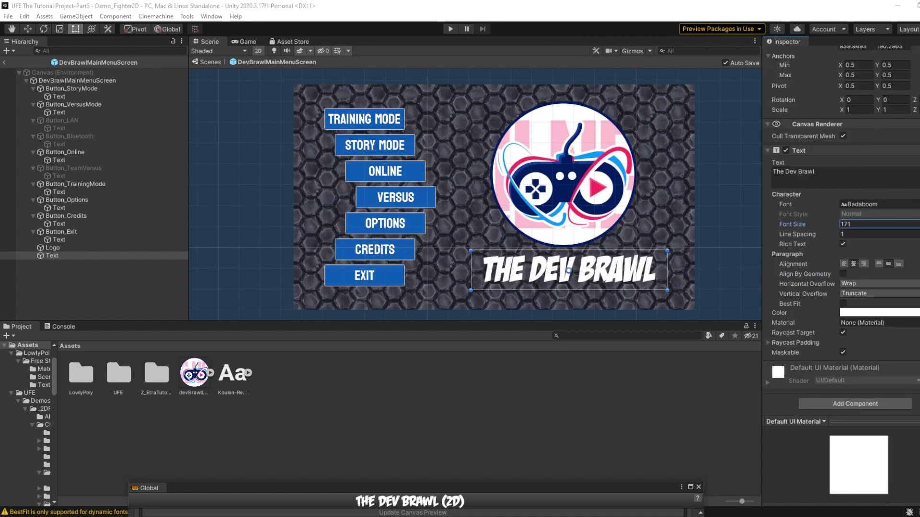
{"action": "scroll", "coordinate": [856, 335], "scroll_direction": "up", "scroll_amount": 3}
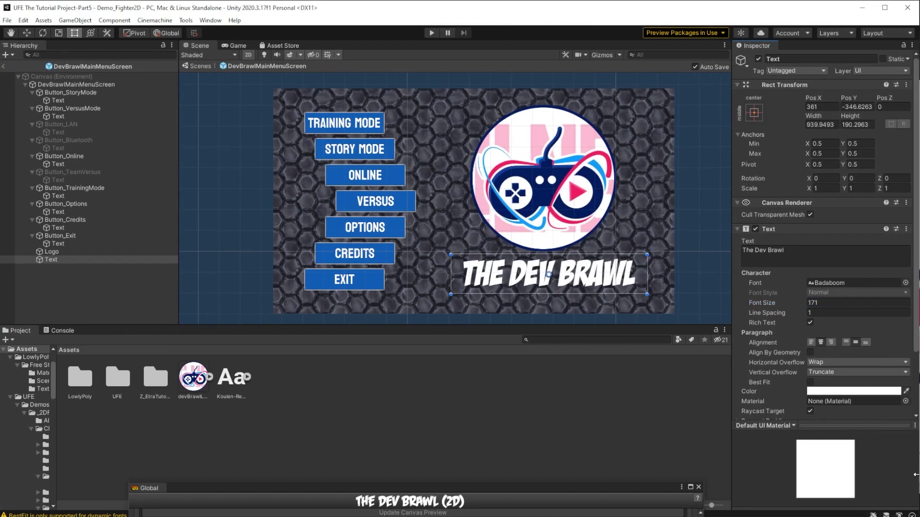
Add a vertical white to dark blue UFE Gradient and a black Outline with distance 7, -7 to the title text
{"action": "scroll", "coordinate": [817, 336], "scroll_direction": "down", "scroll_amount": 3}
{"action": "left_click", "coordinate": [817, 408]}
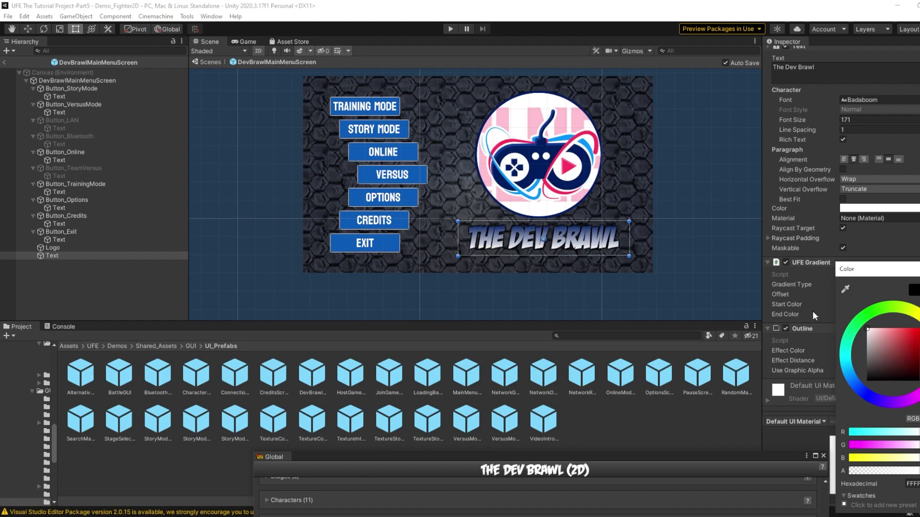
{"action": "left_click", "coordinate": [814, 316]}
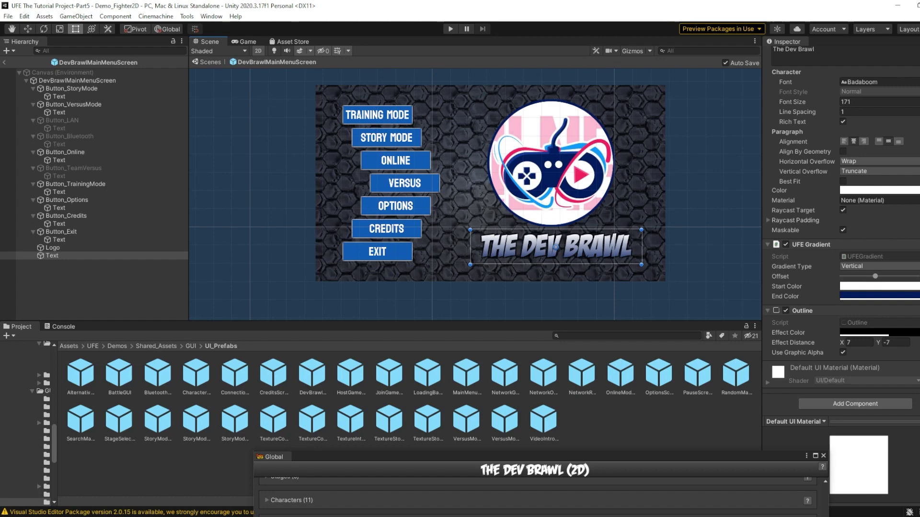
Assign the DevBrawlMainMenuScreen prefab as the Main Menu screen in the Global GUI options
{"action": "left_click_drag", "start_coordinate": [453, 457], "coordinate": [591, 30]}
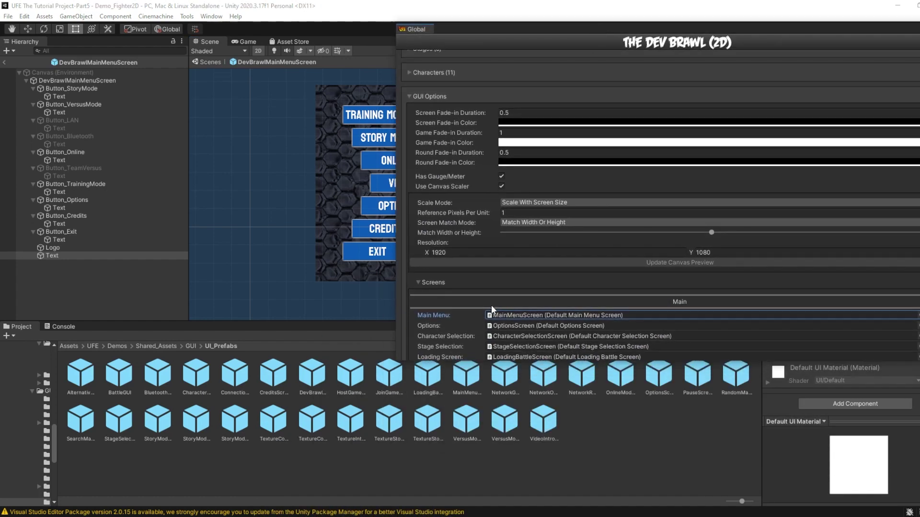
{"action": "left_click", "coordinate": [504, 316]}
{"action": "left_click_drag", "start_coordinate": [314, 381], "coordinate": [519, 316]}
Run the game, open the Versus screen from the new main menu and go back
{"action": "key", "text": "ctrl+p"}
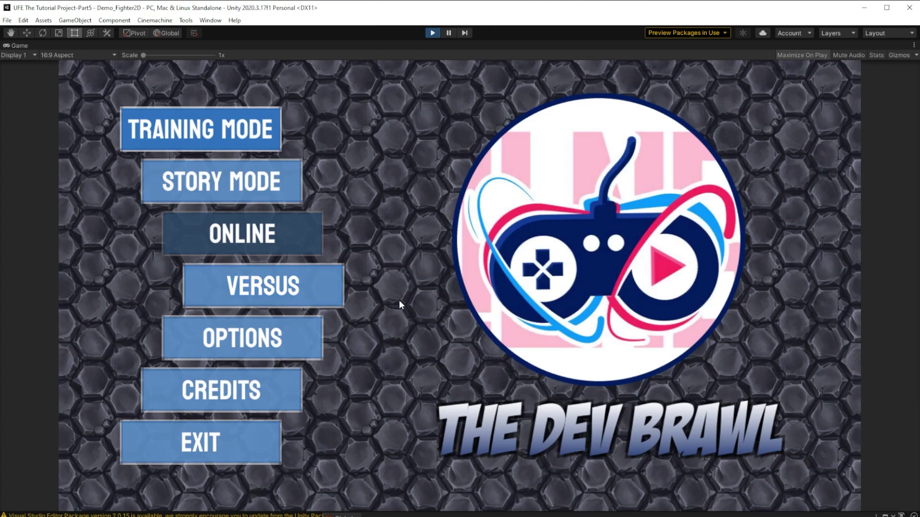
{"action": "left_click", "coordinate": [278, 294]}
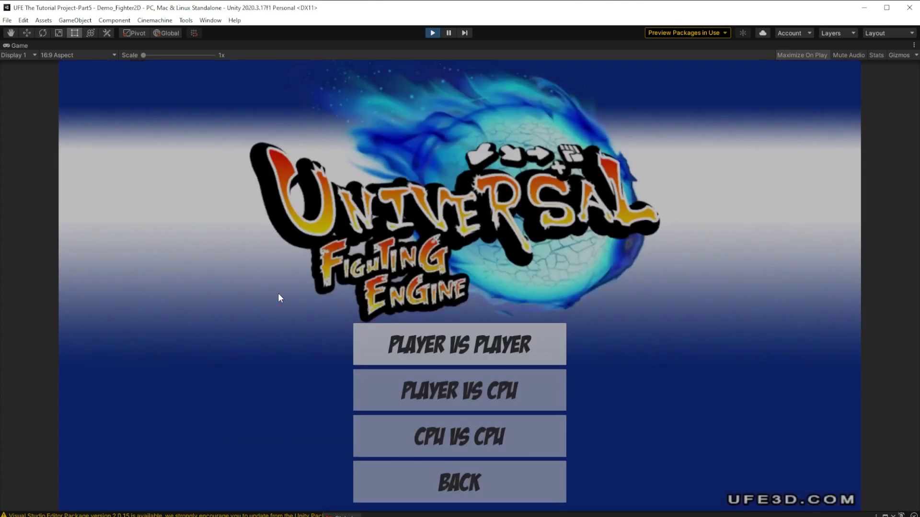
{"action": "left_click", "coordinate": [433, 485]}
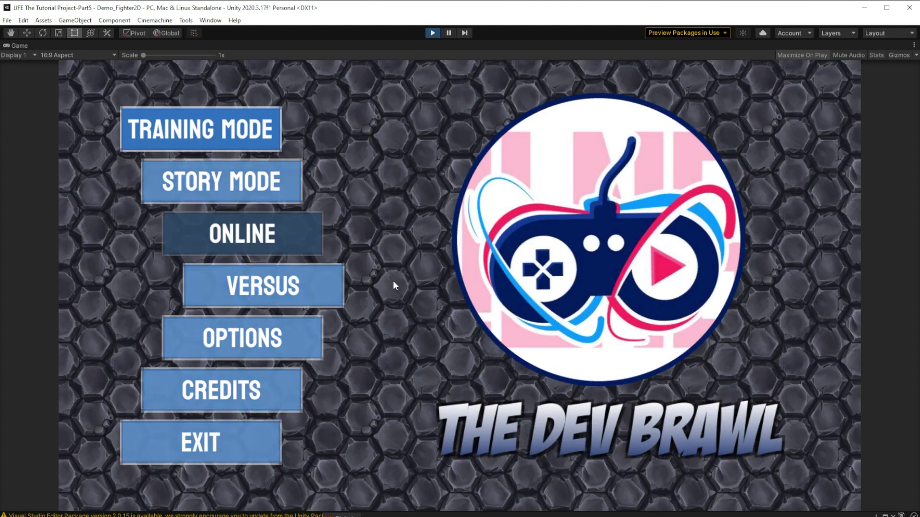
Move the selection up and down through the main menu buttons to check the navigation, and stop the game
{"action": "key", "text": "Down"}
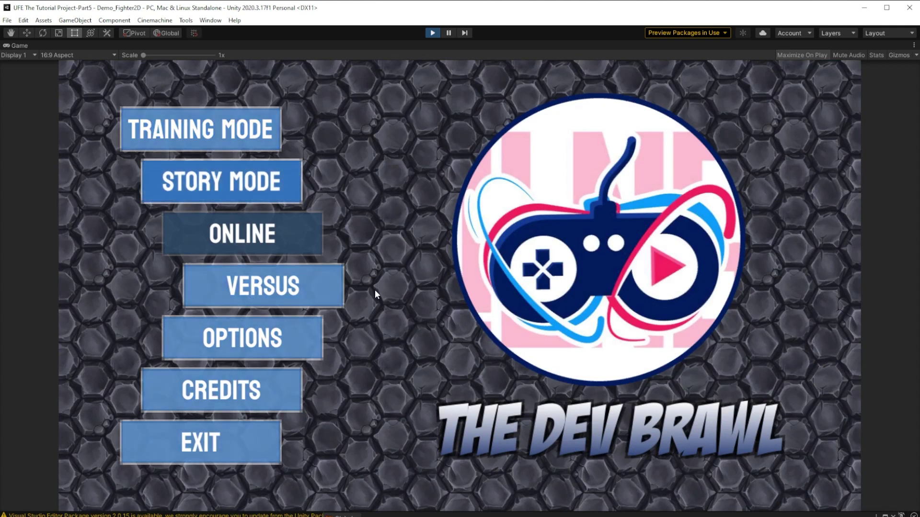
{"action": "key", "text": "Up"}
{"action": "key", "text": "Down"}
{"action": "key", "text": "Up"}
{"action": "key", "text": "Down"}
{"action": "key", "text": "Up"}
{"action": "key", "text": "Down"}
{"action": "key", "text": "Up"}
{"action": "key", "text": "Down"}
{"action": "key", "text": "Down"}
{"action": "key", "text": "Down"}
{"action": "key", "text": "Down"}
{"action": "key", "text": "Down"}
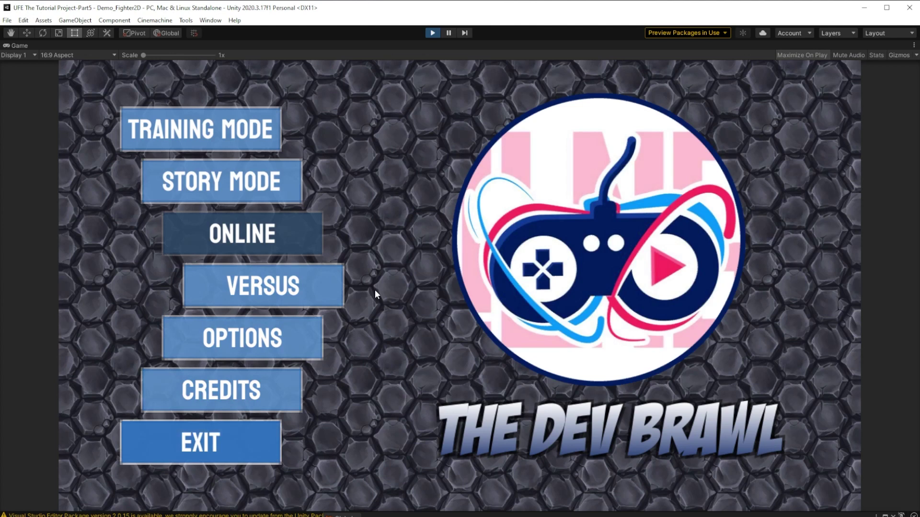
{"action": "key", "text": "Up"}
{"action": "key", "text": "Up"}
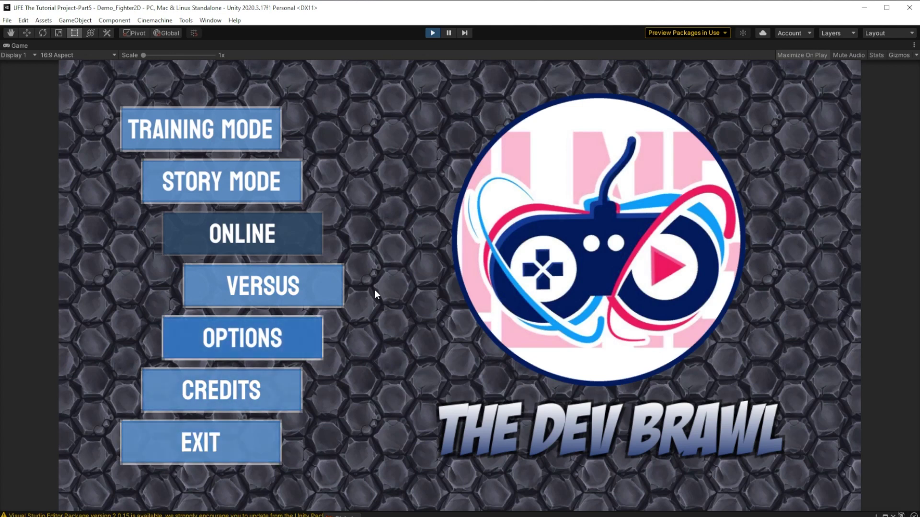
{"action": "left_click", "coordinate": [431, 33]}
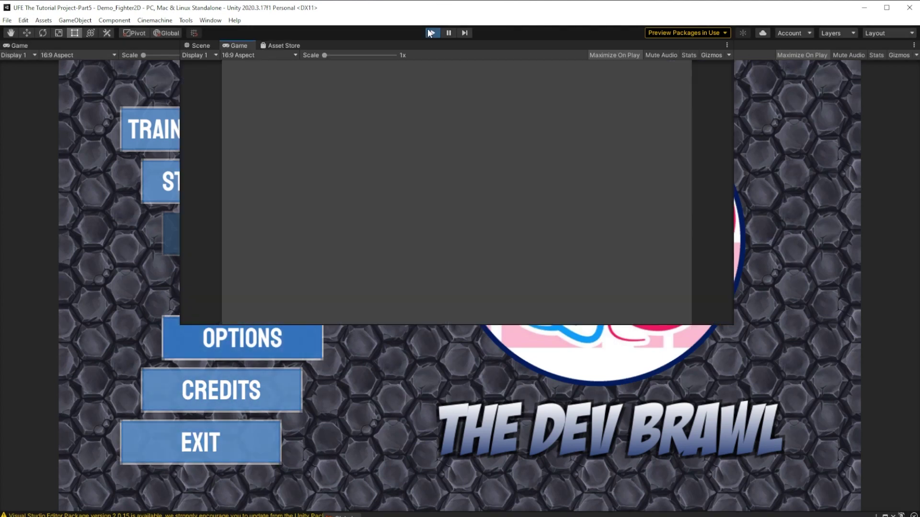
Switch Button_StoryMode's transition to Animation with its own animator controller, and open the Animation window
{"action": "left_click", "coordinate": [110, 85]}
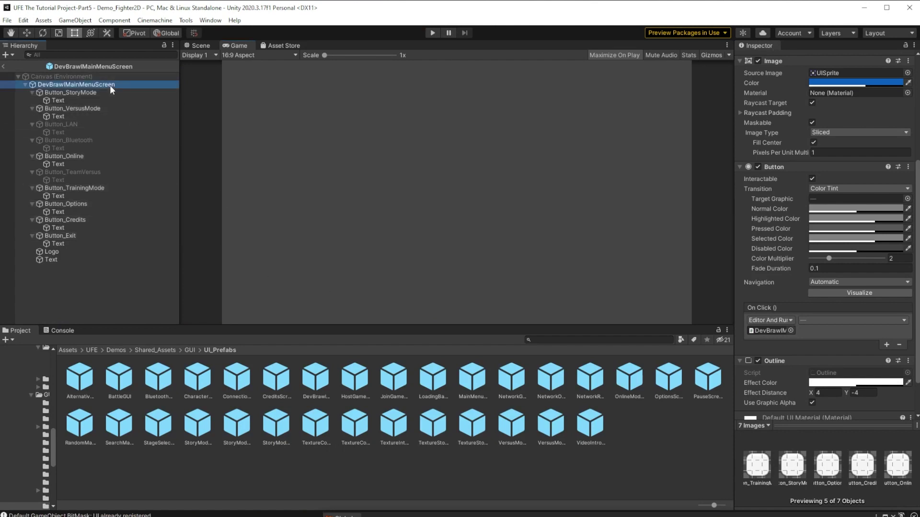
{"action": "left_click", "coordinate": [194, 44]}
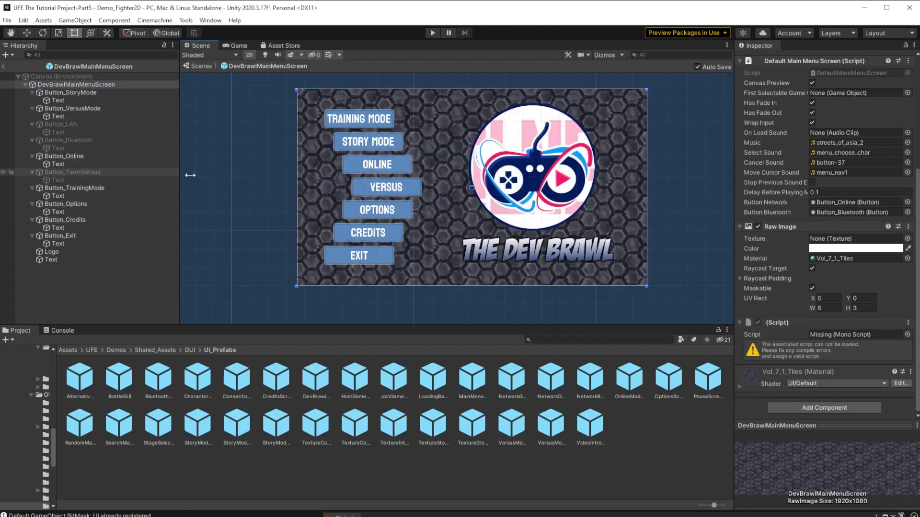
{"action": "scroll", "coordinate": [840, 217], "scroll_direction": "up", "scroll_amount": 4}
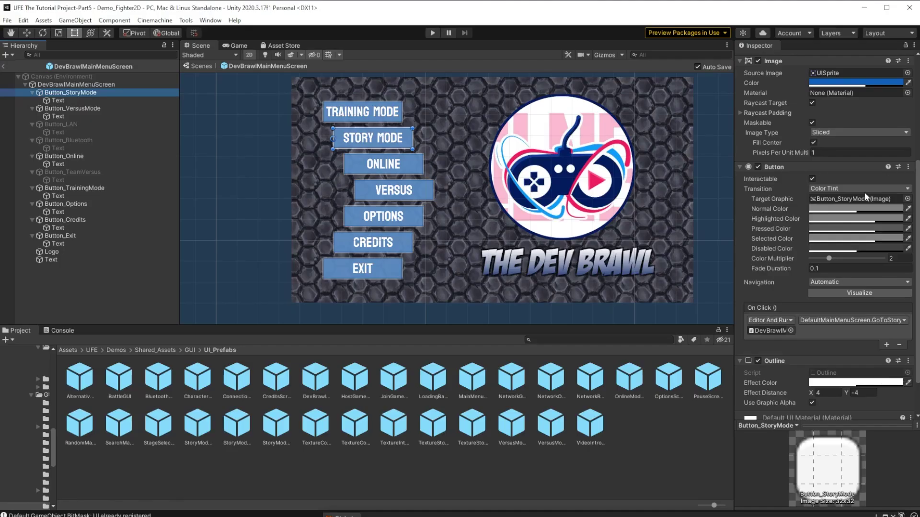
{"action": "left_click", "coordinate": [864, 192]}
{"action": "left_click", "coordinate": [210, 20]}
{"action": "left_click", "coordinate": [227, 224]}
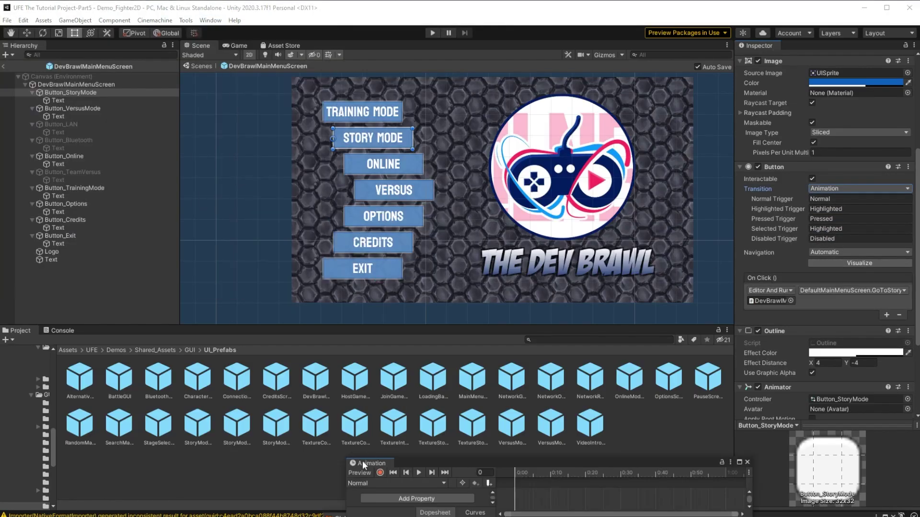
Run the game and move the selection through the main menu to check the animated button transitions
{"action": "key", "text": "ctrl+p"}
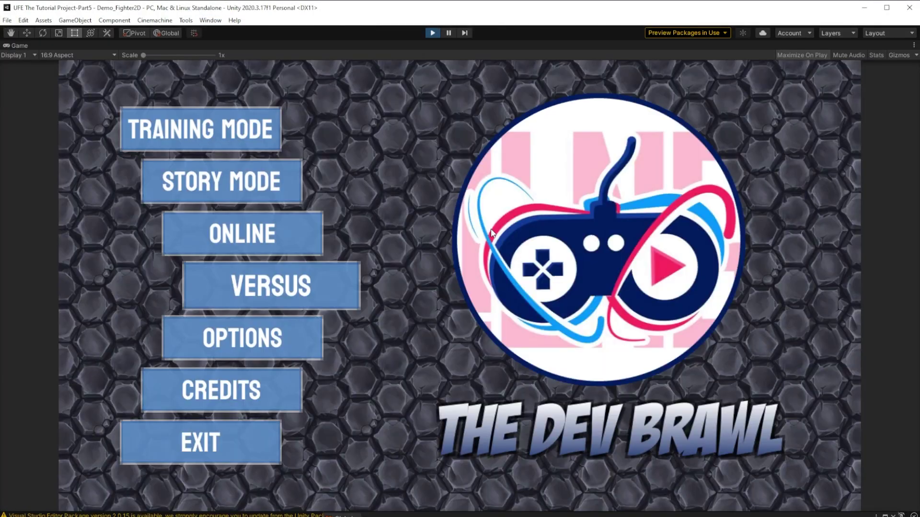
{"action": "key", "text": "Down"}
{"action": "key", "text": "Down"}
{"action": "key", "text": "Up"}
{"action": "key", "text": "Up"}
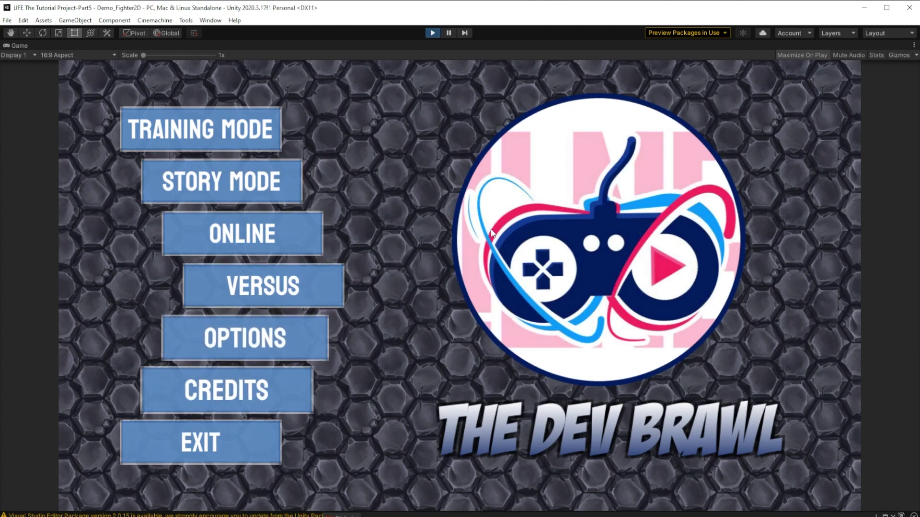
{"action": "key", "text": "Up"}
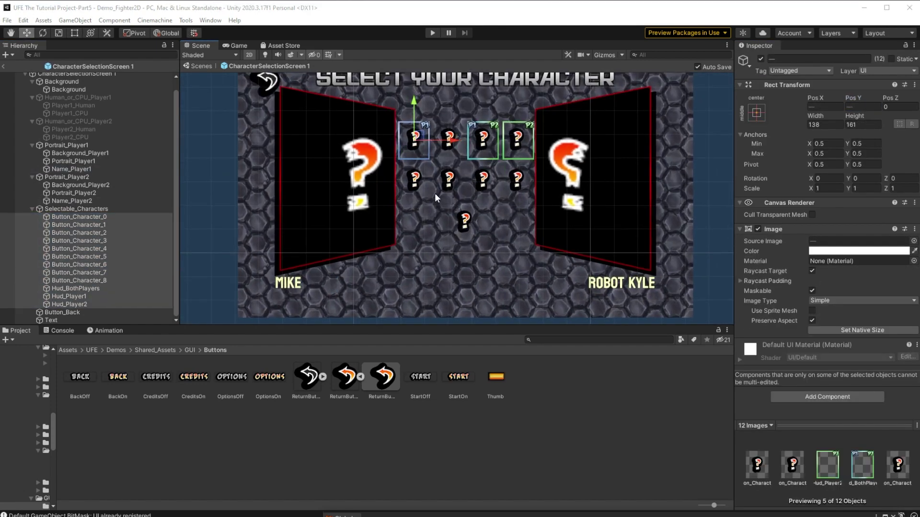
Examine the Button_Character_0 and Button_Character_1 objects in the character selection prefab
{"action": "scroll", "coordinate": [437, 191], "scroll_direction": "up", "scroll_amount": 2}
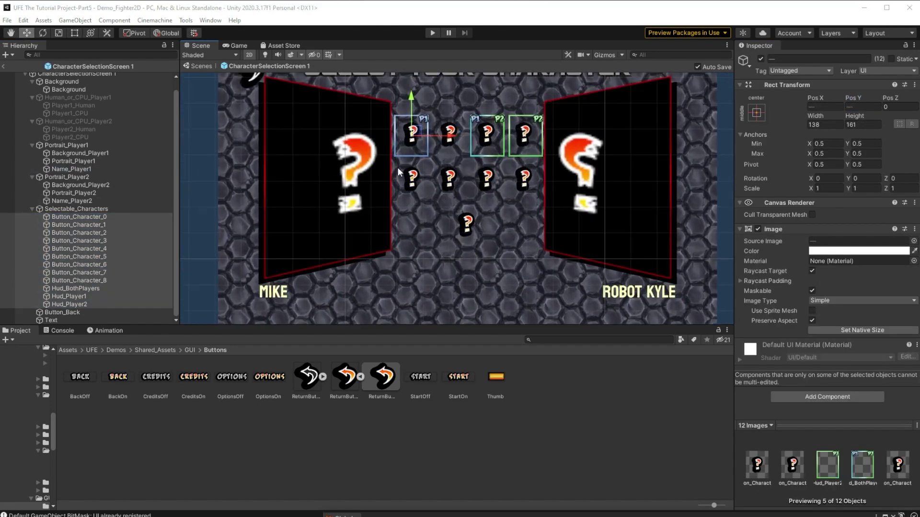
{"action": "left_click", "coordinate": [108, 216]}
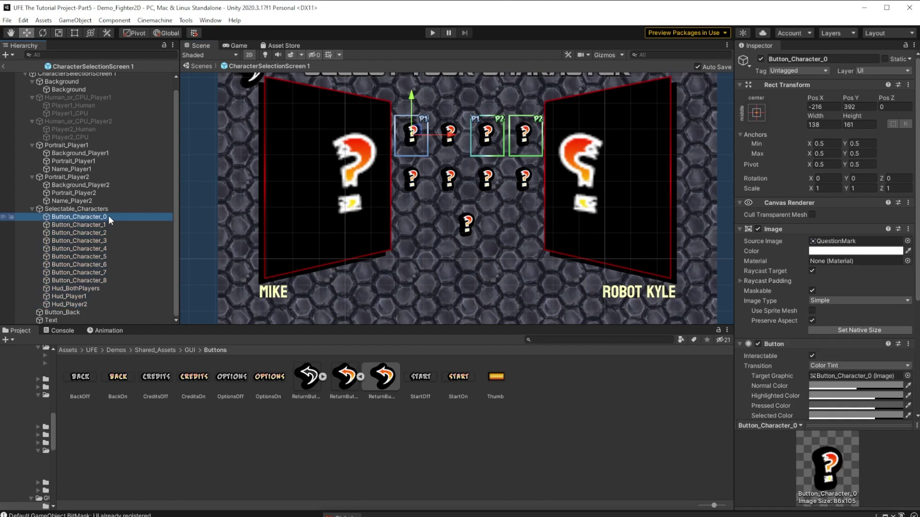
{"action": "left_click", "coordinate": [105, 225]}
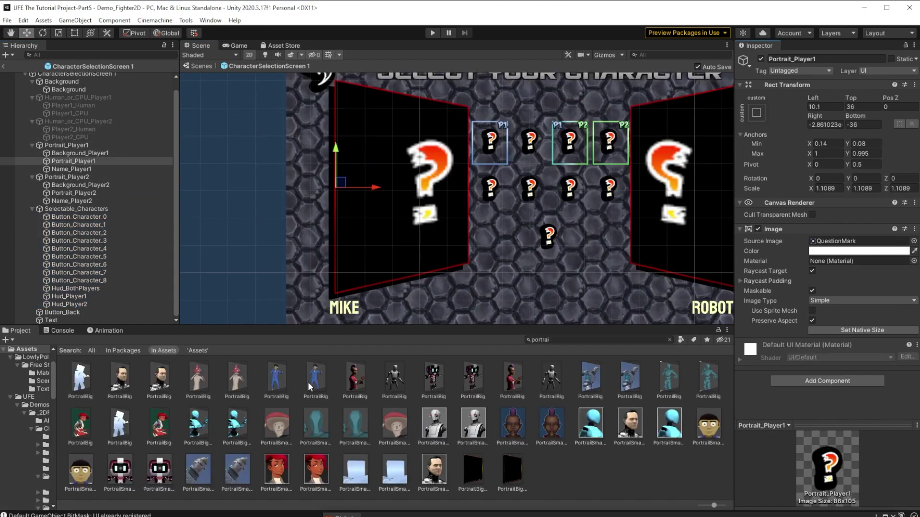
Try a PortrailBig character image as the source image of Portrait_Player1
{"action": "left_click_drag", "start_coordinate": [315, 388], "coordinate": [838, 242]}
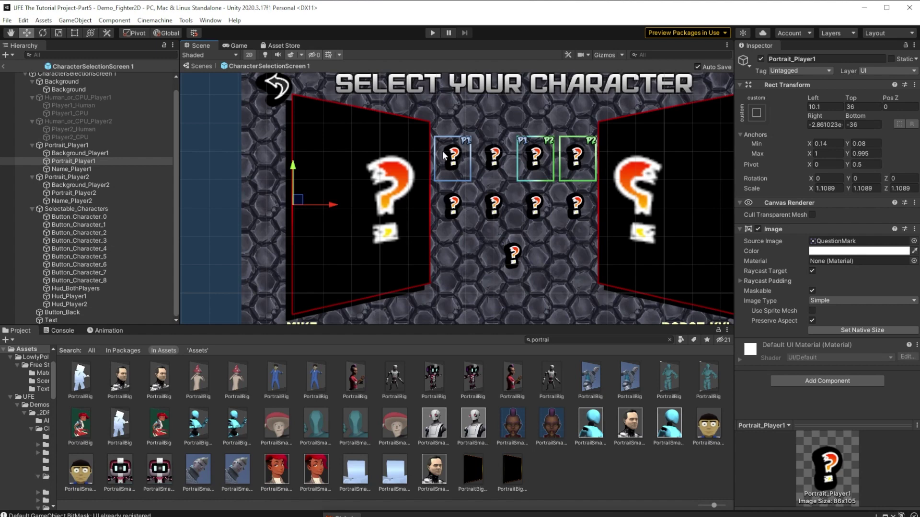
{"action": "scroll", "coordinate": [560, 160], "scroll_direction": "up", "scroll_amount": 1}
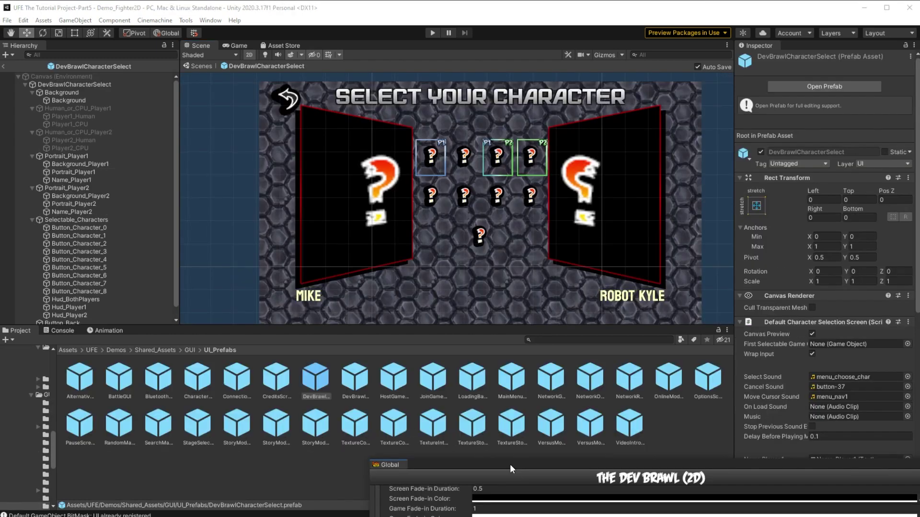
Assign the DevBrawlCharacterSelect prefab as the Character Selection screen in the Global GUI options
{"action": "left_click_drag", "start_coordinate": [509, 464], "coordinate": [560, 90]}
{"action": "left_click_drag", "start_coordinate": [316, 383], "coordinate": [531, 338]}
{"action": "left_click_drag", "start_coordinate": [615, 87], "coordinate": [446, 349]}
Run the game, start Versus in Player vs Player mode and move the cursor on the character selection screen
{"action": "left_click", "coordinate": [432, 33]}
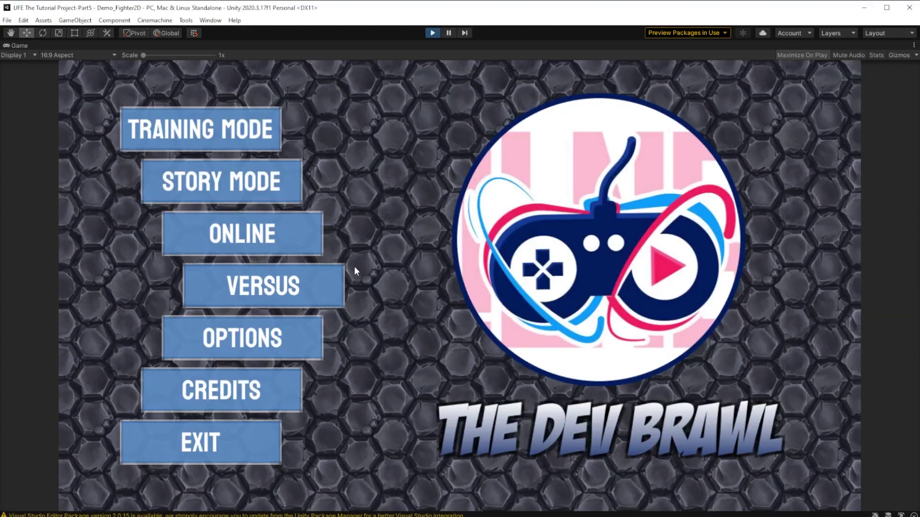
{"action": "left_click", "coordinate": [339, 278]}
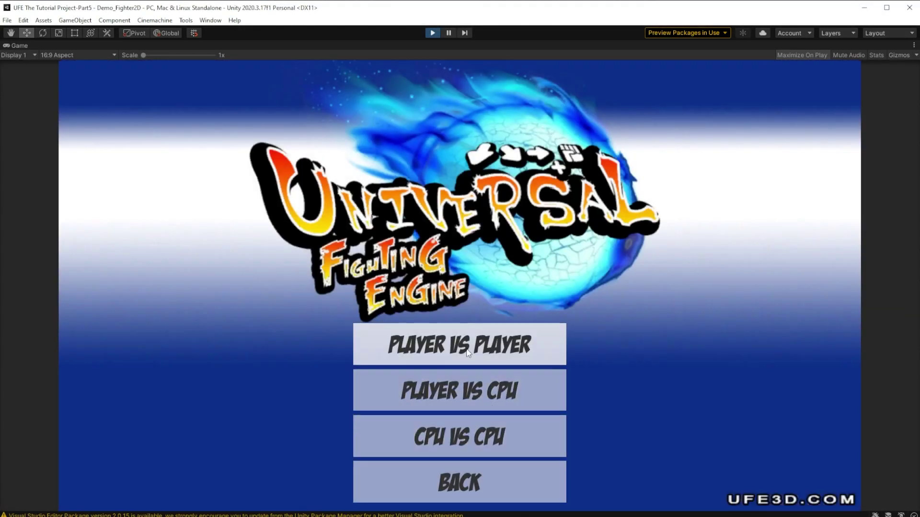
{"action": "left_click", "coordinate": [467, 348]}
{"action": "key", "text": "s"}
{"action": "key", "text": "w"}
{"action": "key", "text": "Down"}
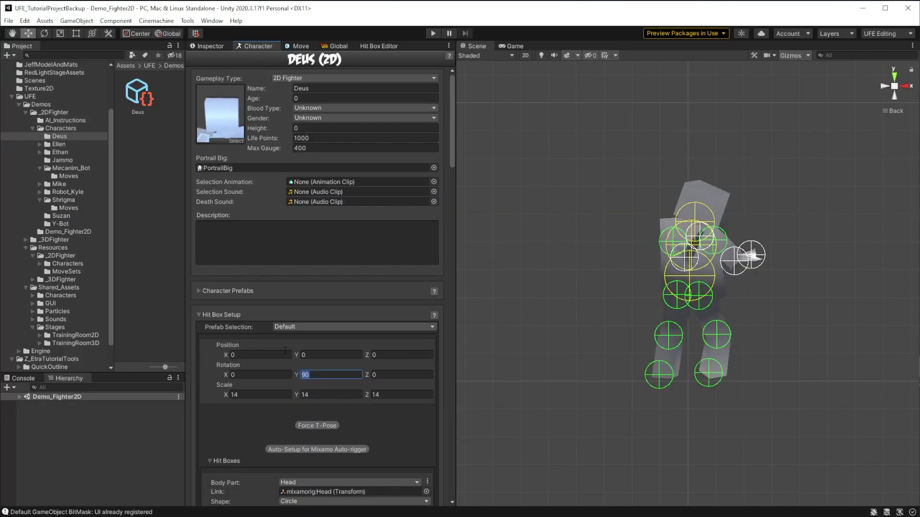
Add the Hit Boxes Script component to the Jeff character prefab
{"action": "scroll", "coordinate": [285, 350], "scroll_direction": "down", "scroll_amount": 5}
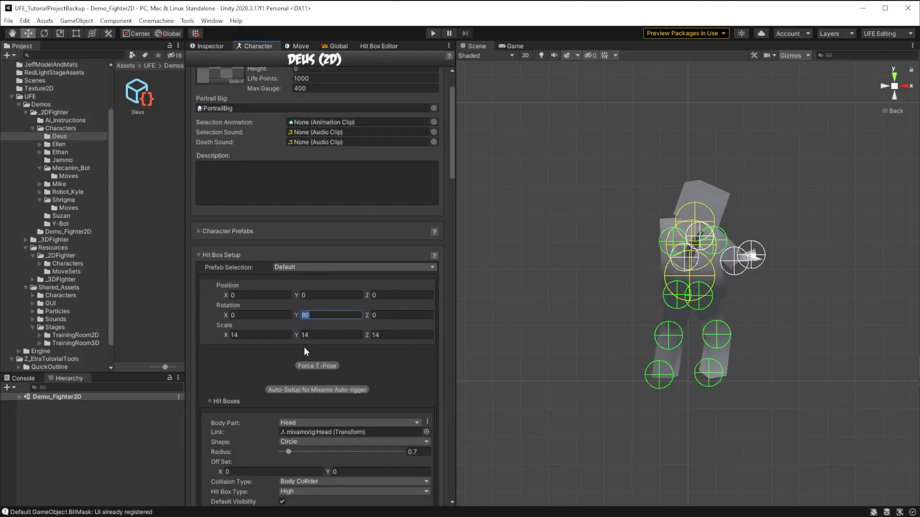
{"action": "left_click", "coordinate": [819, 243]}
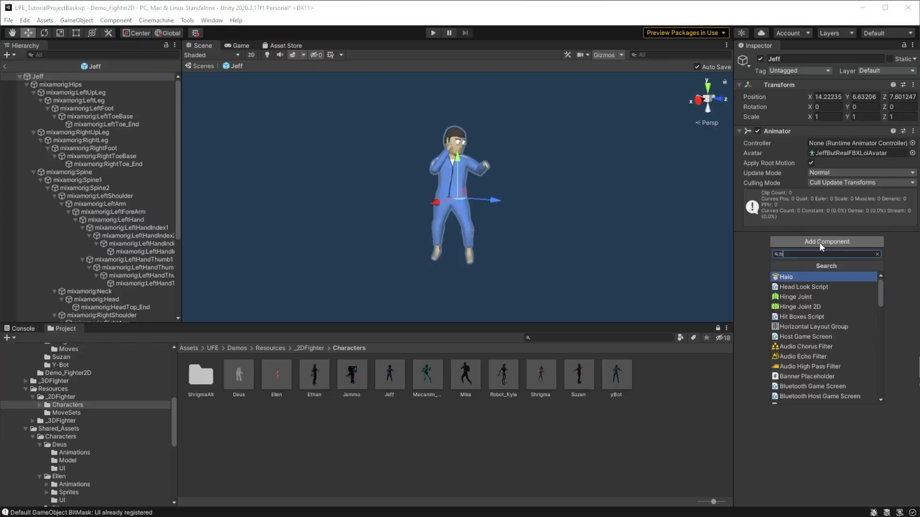
{"action": "type", "text": "hit"}
{"action": "key", "text": "Return"}
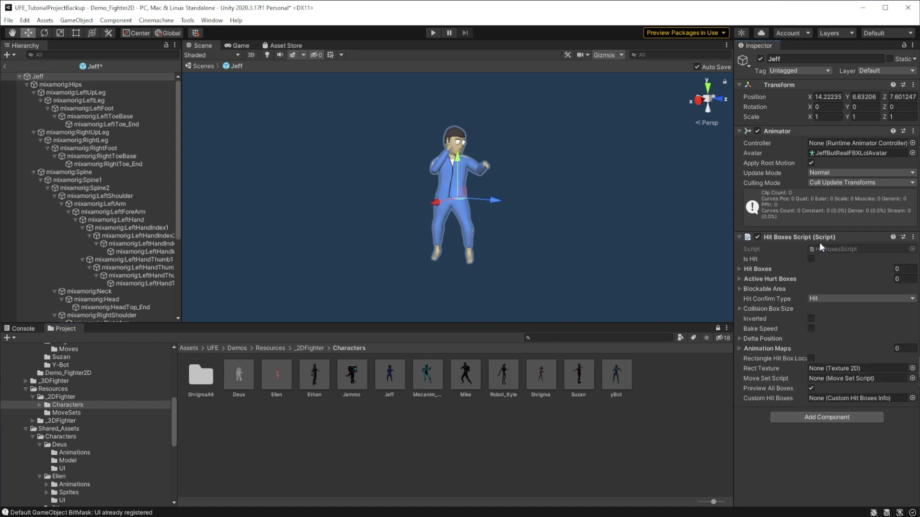
{"action": "left_click", "coordinate": [887, 153]}
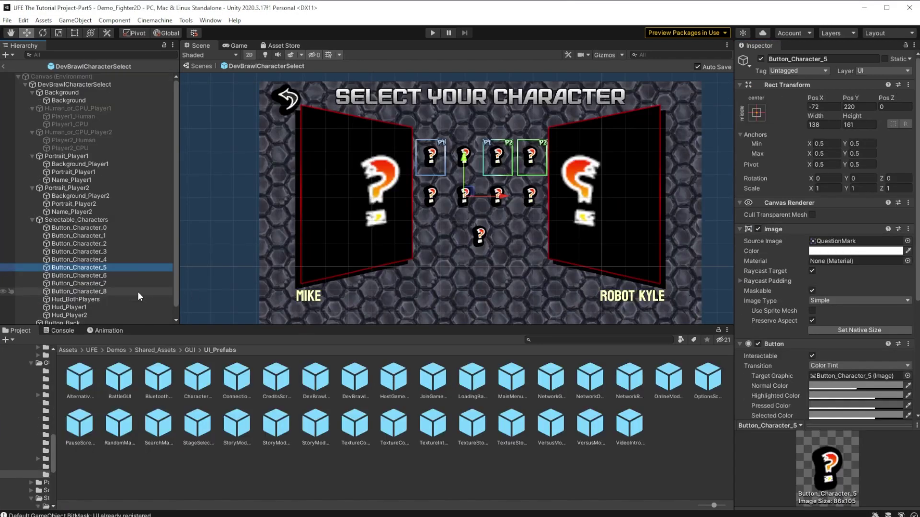
Remove Button_Character_8 and duplicate Button_Character_4 through Button_Character_7 to form a third row of character slots below them
{"action": "left_click", "coordinate": [136, 291]}
{"action": "left_click", "coordinate": [128, 283]}
{"action": "left_click", "coordinate": [119, 259], "text": "ctrl"}
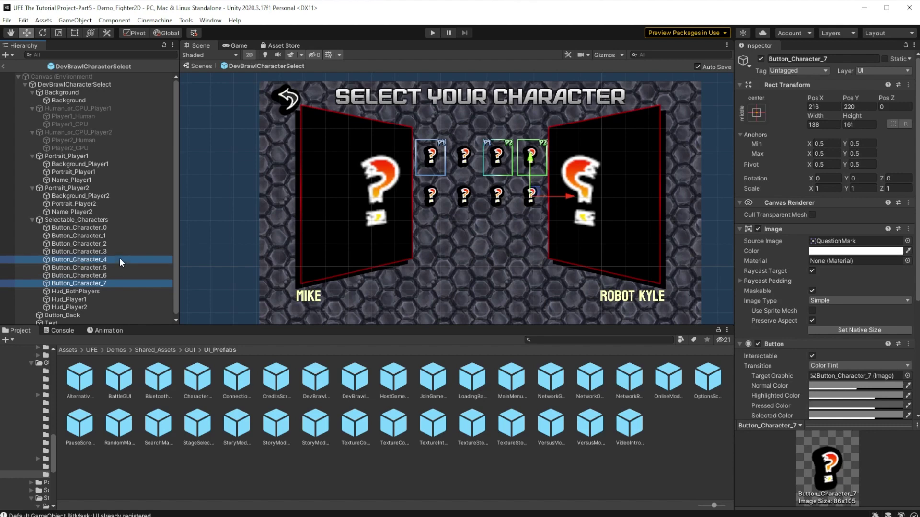
{"action": "left_click", "coordinate": [99, 276], "text": "ctrl"}
{"action": "left_click", "coordinate": [104, 268], "text": "ctrl"}
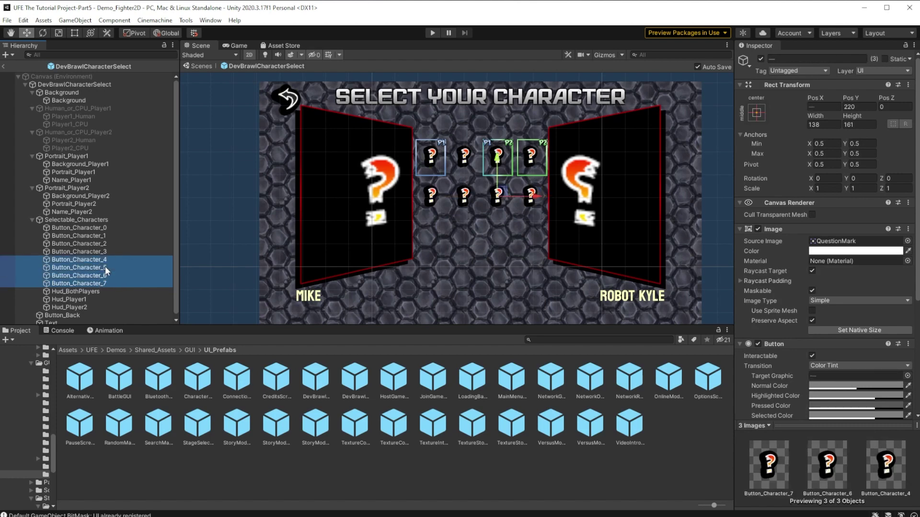
{"action": "key", "text": "ctrl+d"}
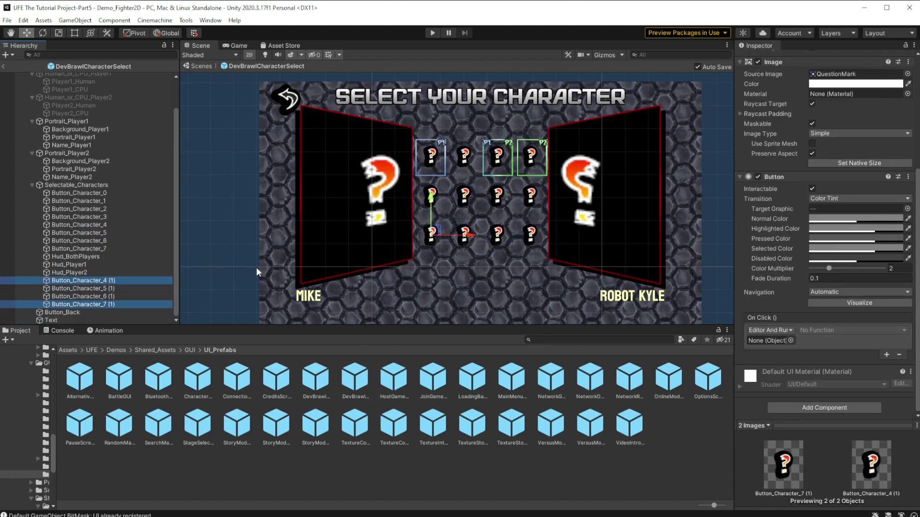
Assign Button_Character_8 through Button_Character_11 to Elements 8 to 11 of the Characters list on DevBrawlCharacterSelect
{"action": "scroll", "coordinate": [128, 171], "scroll_direction": "up", "scroll_amount": 3}
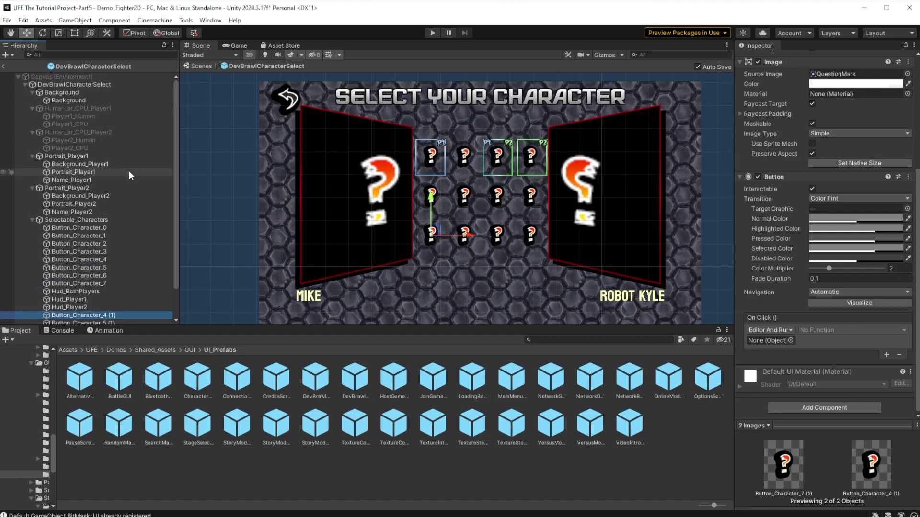
{"action": "left_click", "coordinate": [111, 86]}
{"action": "scroll", "coordinate": [814, 134], "scroll_direction": "up", "scroll_amount": 3}
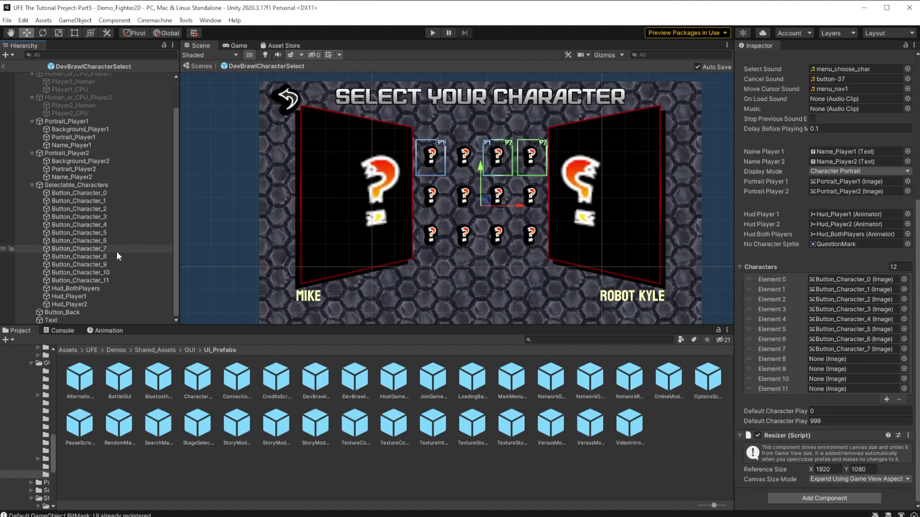
{"action": "left_click_drag", "start_coordinate": [117, 256], "coordinate": [833, 368]}
{"action": "left_click_drag", "start_coordinate": [110, 273], "coordinate": [833, 390]}
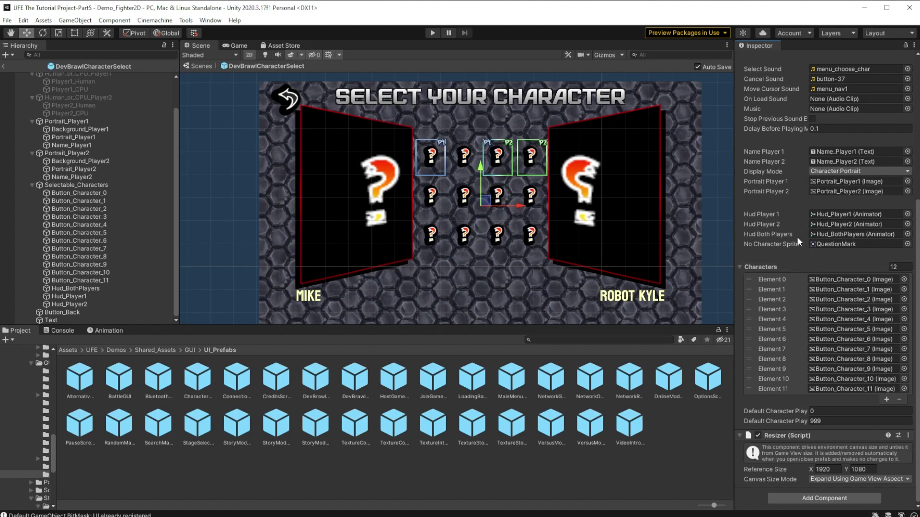
Run the game in Versus mode and move both players' cursors across the three rows of characters
{"action": "scroll", "coordinate": [806, 239], "scroll_direction": "up", "scroll_amount": 8}
{"action": "scroll", "coordinate": [811, 242], "scroll_direction": "down", "scroll_amount": 8}
{"action": "key", "text": "ctrl+p"}
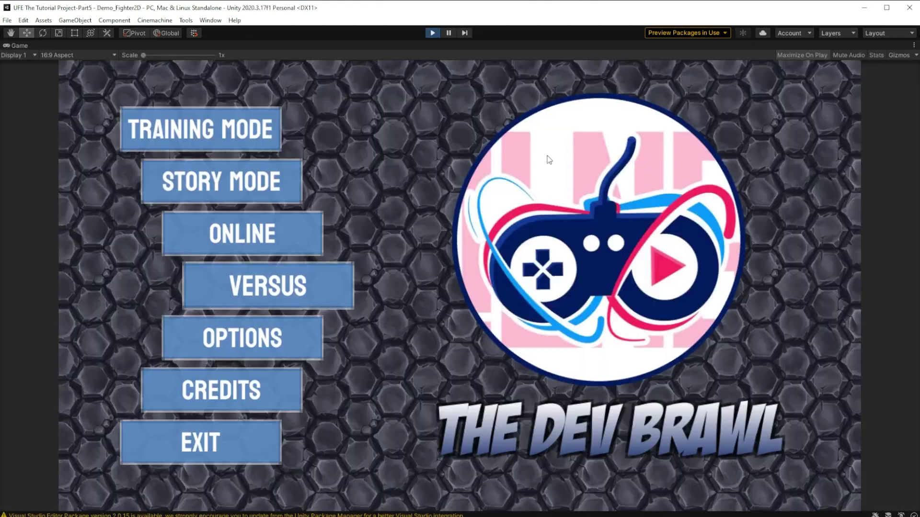
{"action": "left_click", "coordinate": [316, 285]}
{"action": "left_click", "coordinate": [455, 344]}
{"action": "key", "text": "w"}
{"action": "key", "text": "Up"}
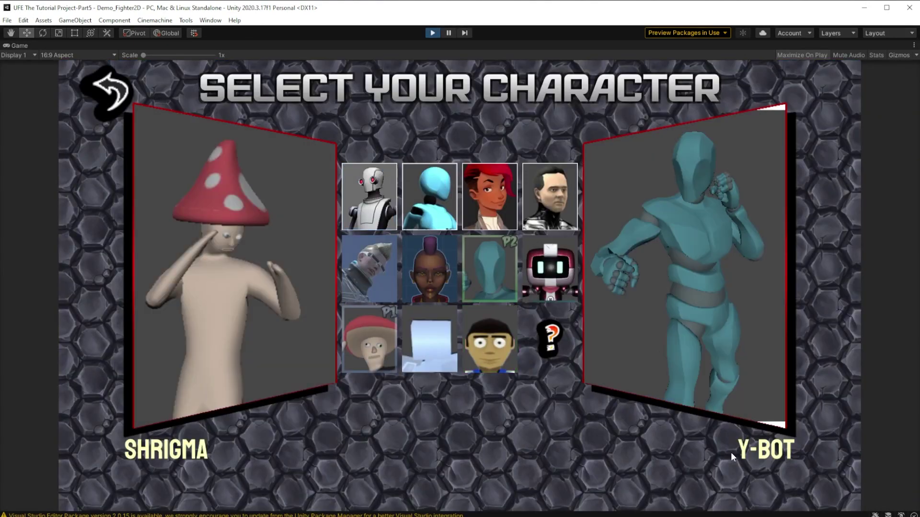
{"action": "key", "text": "d"}
{"action": "key", "text": "Right"}
{"action": "key", "text": "s"}
{"action": "key", "text": "Right"}
{"action": "key", "text": "Left"}
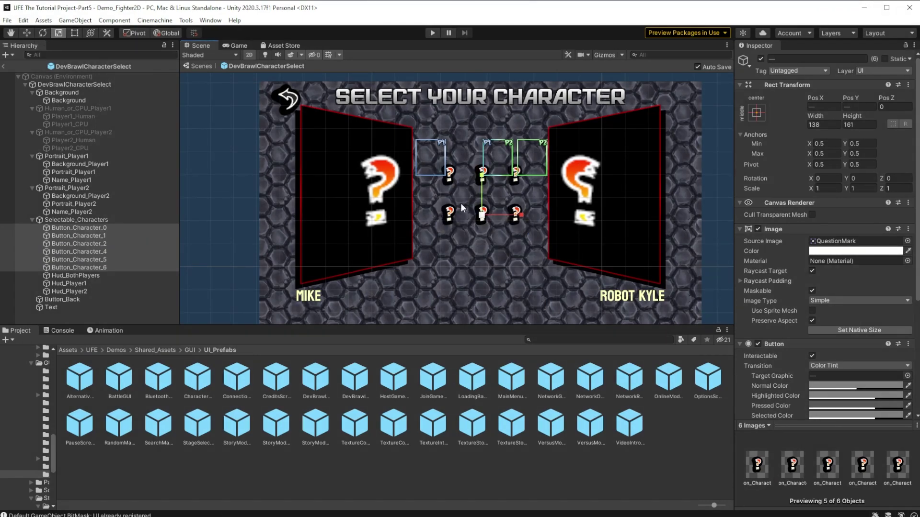
Open The_Dev_Brawl configuration from the _2DFighter folder and edit its global settings
{"action": "left_click", "coordinate": [67, 349]}
{"action": "left_click", "coordinate": [39, 381]}
{"action": "left_click", "coordinate": [268, 380]}
{"action": "left_click", "coordinate": [894, 85]}
{"action": "scroll", "coordinate": [410, 185], "scroll_direction": "up", "scroll_amount": 3}
{"action": "left_click", "coordinate": [327, 347]}
{"action": "scroll", "coordinate": [327, 322], "scroll_direction": "down", "scroll_amount": 5}
{"action": "left_click", "coordinate": [833, 224]}
{"action": "left_click", "coordinate": [848, 317]}
{"action": "left_click", "coordinate": [832, 225]}
{"action": "left_click", "coordinate": [848, 317]}
{"action": "left_click", "coordinate": [850, 94]}
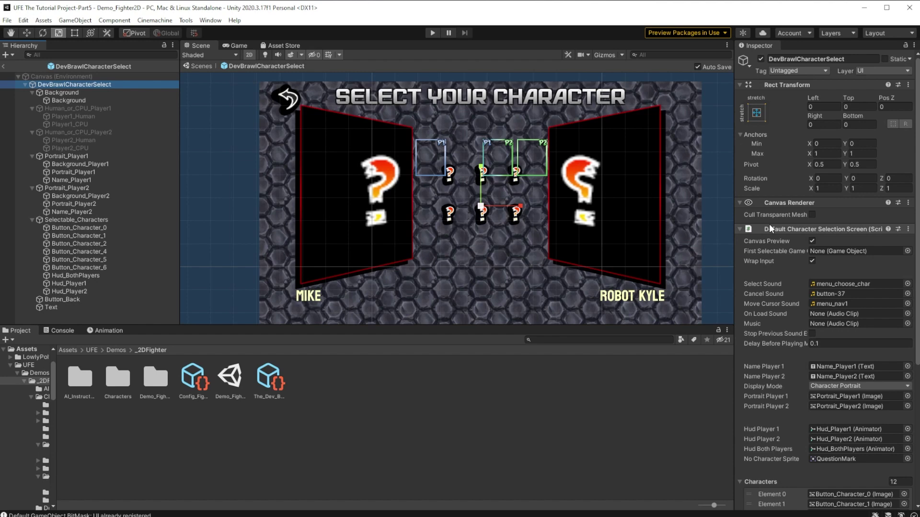
Set the Name_Player1 and Name_Player2 text color to white and add a UI Image under Name_Player1
{"action": "left_click", "coordinate": [109, 180]}
{"action": "left_click", "coordinate": [109, 212], "text": "ctrl"}
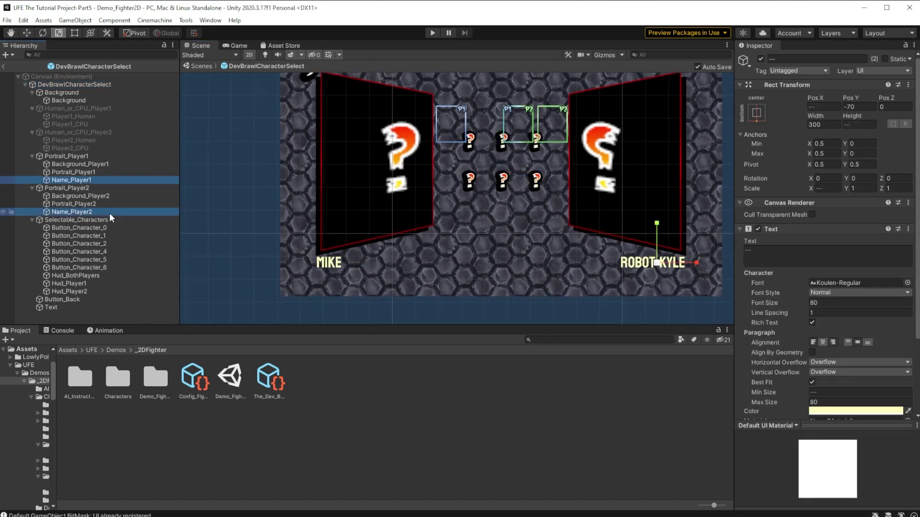
{"action": "right_click", "coordinate": [52, 180]}
{"action": "left_click", "coordinate": [199, 241]}
Create a DevIcons folder in Assets and import the six logo images from the Part5 folder as Sprite (2D and UI) textures
{"action": "right_click", "coordinate": [265, 383]}
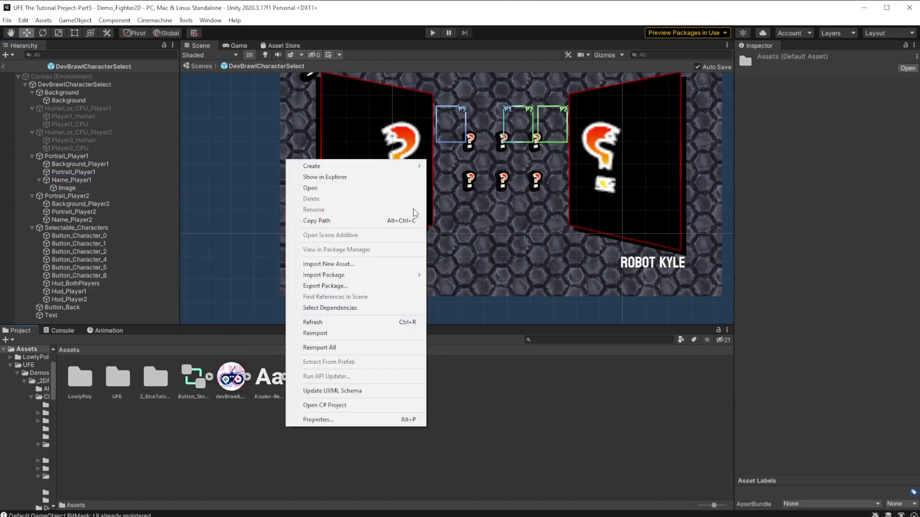
{"action": "left_click", "coordinate": [288, 177]}
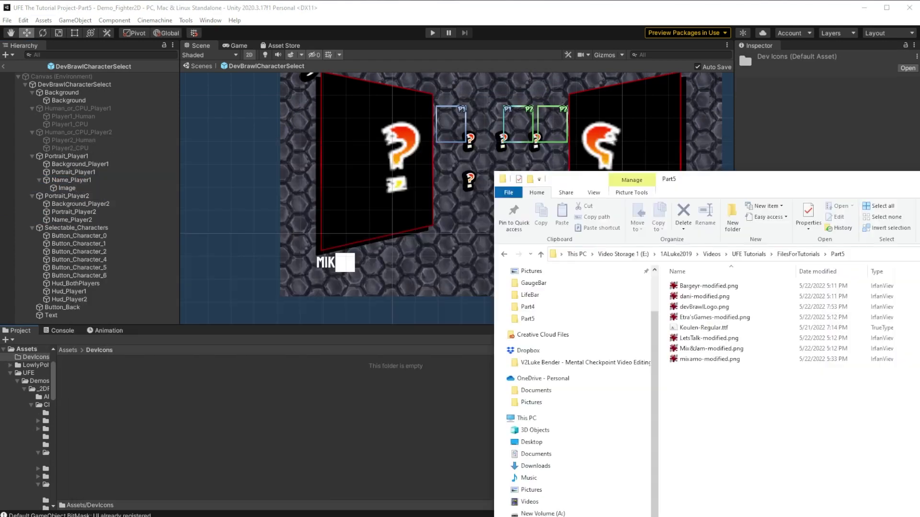
{"action": "left_click_drag", "start_coordinate": [694, 288], "coordinate": [96, 377]}
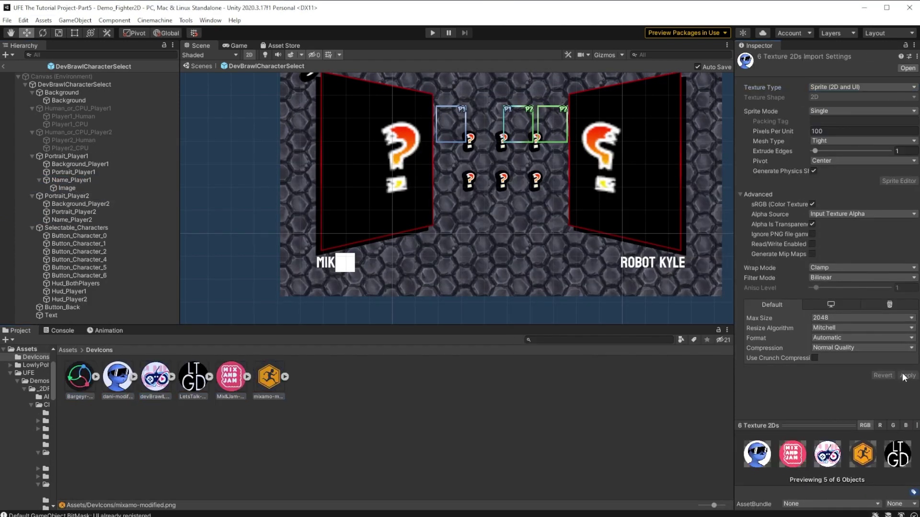
Move the Image directly under Portrait_Player1 and set its source image to Bargeyr-modified
{"action": "left_click", "coordinate": [93, 187]}
{"action": "left_click_drag", "start_coordinate": [93, 187], "coordinate": [91, 176]}
{"action": "left_click_drag", "start_coordinate": [80, 377], "coordinate": [835, 242]}
Place the logo image below the Mike name at a scale of about 1.23 and rename it YoutubeLogo
{"action": "scroll", "coordinate": [325, 283], "scroll_direction": "up", "scroll_amount": 5}
{"action": "left_click_drag", "start_coordinate": [345, 263], "coordinate": [353, 290]}
{"action": "key", "text": "r"}
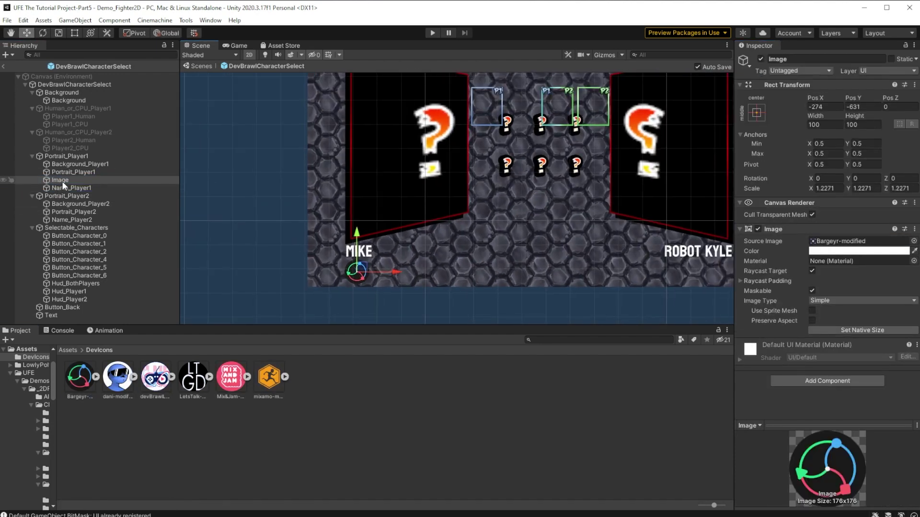
{"action": "left_click_drag", "start_coordinate": [62, 182], "coordinate": [156, 183]}
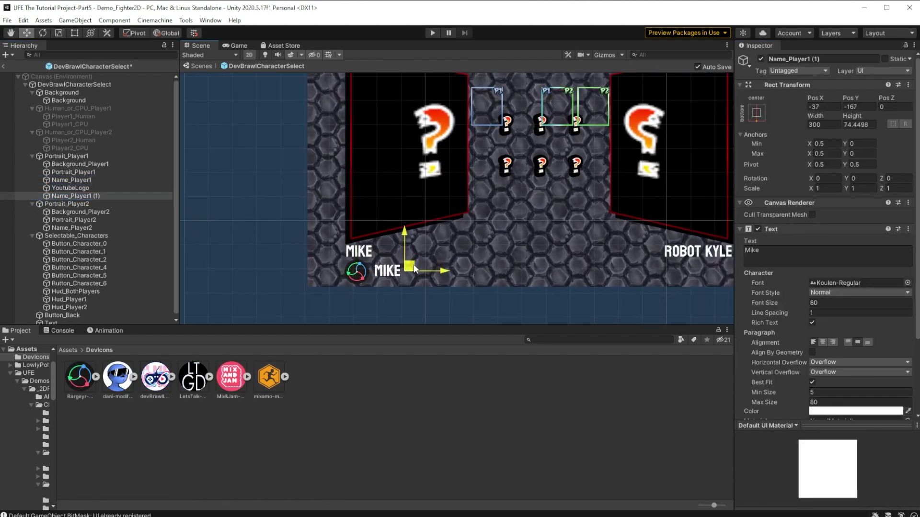
Set the duplicated name text beside the logo to "Let's Talk Game Design" at font size 40 and try the knuckle down font
{"action": "key", "text": "f"}
{"action": "left_click", "coordinate": [817, 249]}
{"action": "key", "text": "ctrl+a"}
{"action": "type", "text": "Let's Talk Game Design"}
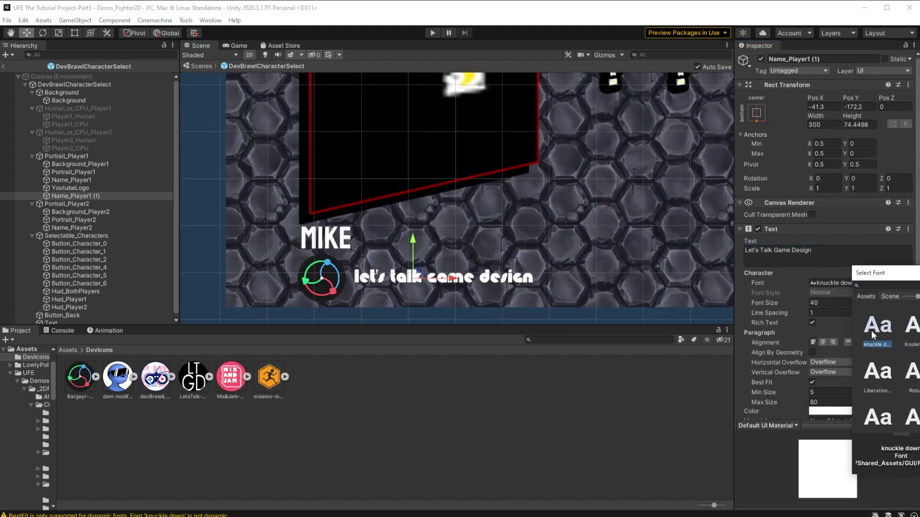
{"action": "double_click", "coordinate": [870, 330]}
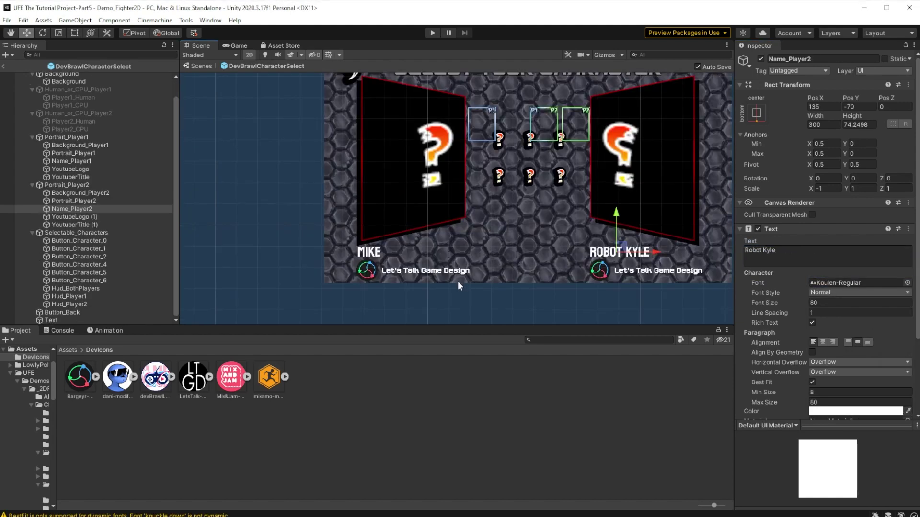
Create a new script named ChannelNameAndLogoUpdate and add it to Portrait_Player1
{"action": "scroll", "coordinate": [445, 257], "scroll_direction": "up", "scroll_amount": 3}
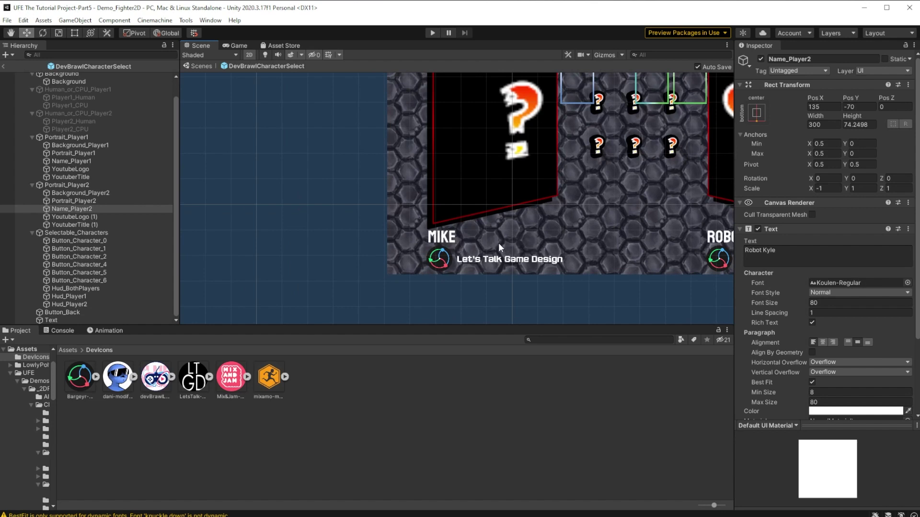
{"action": "scroll", "coordinate": [443, 258], "scroll_direction": "up", "scroll_amount": 2}
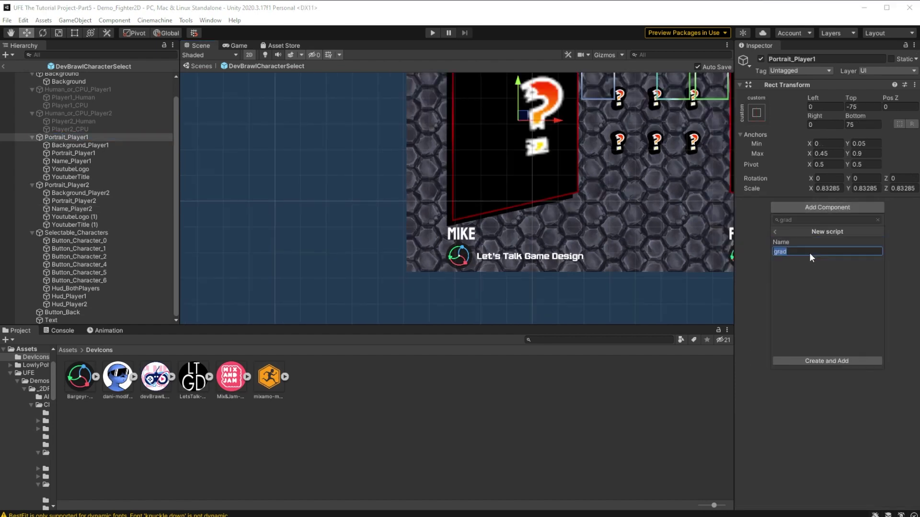
{"action": "type", "text": "ChannelNameAndLogoUpdate"}
{"action": "left_click", "coordinate": [876, 360]}
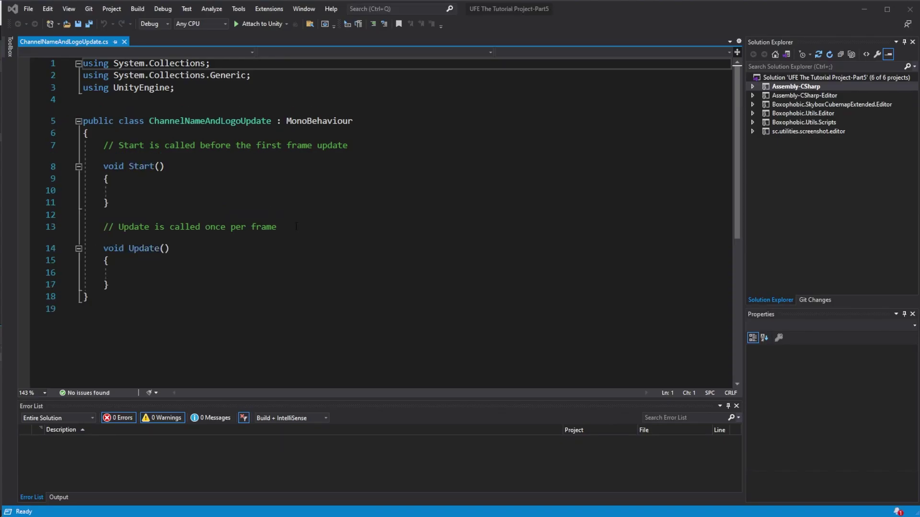
Replace the Start method and default comments with a public Text field characterName, importing the UnityEngine.UI namespace
{"action": "left_click_drag", "start_coordinate": [104, 146], "coordinate": [316, 228]}
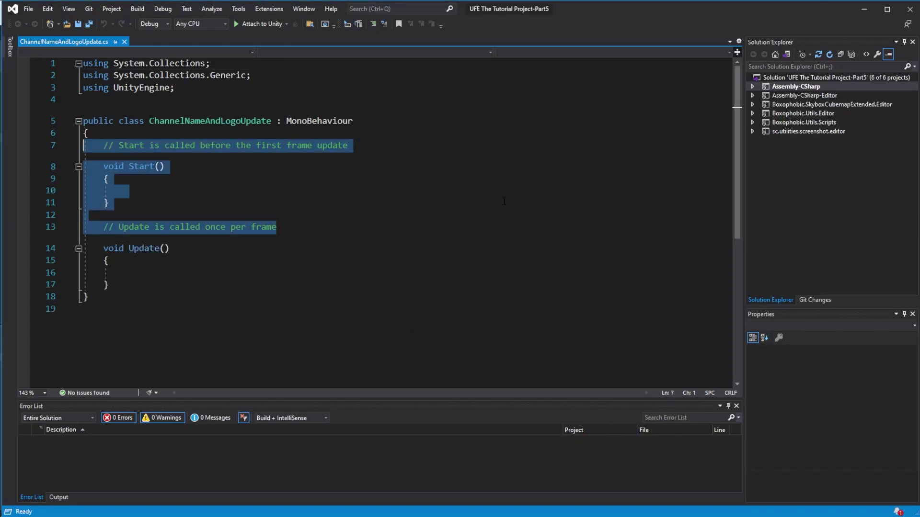
{"action": "key", "text": "Delete"}
{"action": "type", "text": "public TextAlignment characterName;"}
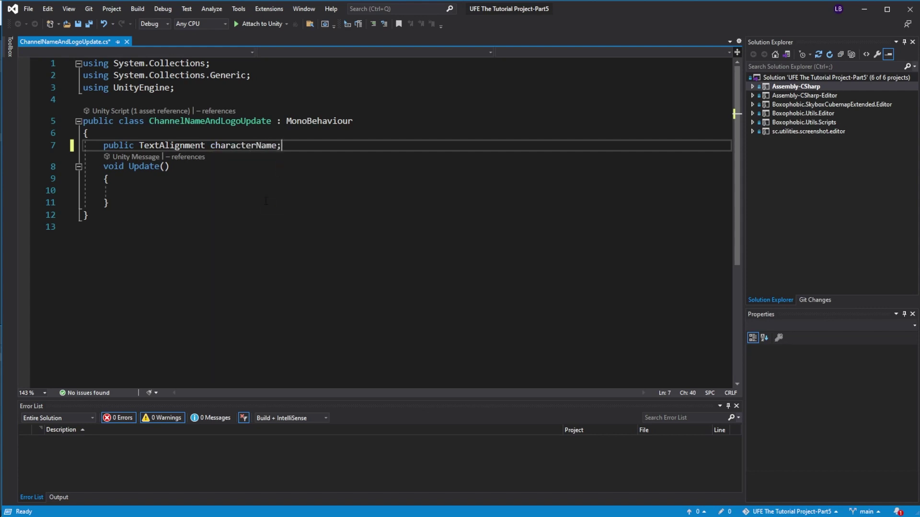
{"action": "left_click_drag", "start_coordinate": [205, 145], "coordinate": [159, 145]}
{"action": "key", "text": "BackSpace"}
{"action": "key", "text": "ctrl+period"}
{"action": "key", "text": "Return"}
Declare a public Text field channelName and a public Image field channelLogoSlot below characterName
{"action": "left_click", "coordinate": [266, 162]}
{"action": "key", "text": "Return"}
{"action": "key", "text": "Return"}
{"action": "type", "text": "public Text channelName;"}
{"action": "key", "text": "Return"}
{"action": "type", "text": "public Ima"}
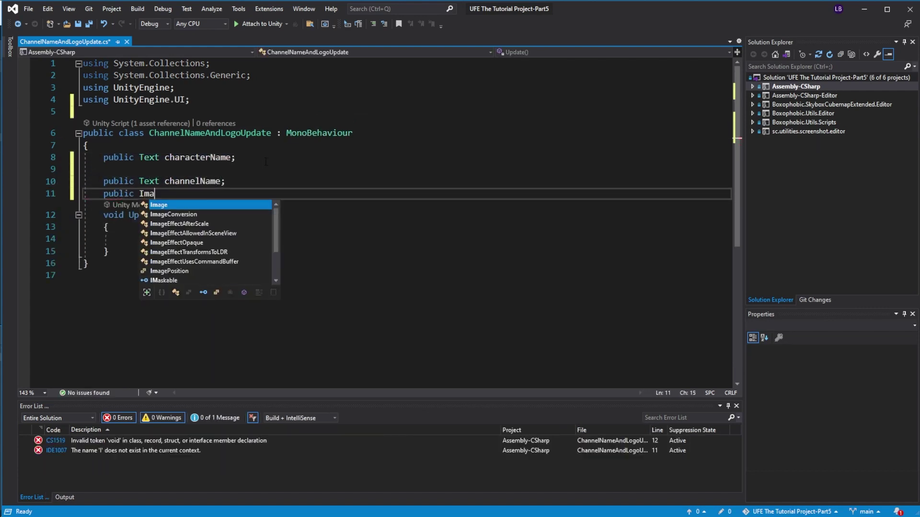
{"action": "type", "text": "ge channelLogoSlot;"}
Declare public Sprite fields mixamoLogo, barjiLogo, daniLogo, etraLogo, letsTalkLogo and mixaAndJamLogo
{"action": "key", "text": "Return"}
{"action": "key", "text": "Return"}
{"action": "type", "text": "public Sprite mixamoLogo;"}
{"action": "key", "text": "Return"}
{"action": "type", "text": "public Sprite barjiLogo;"}
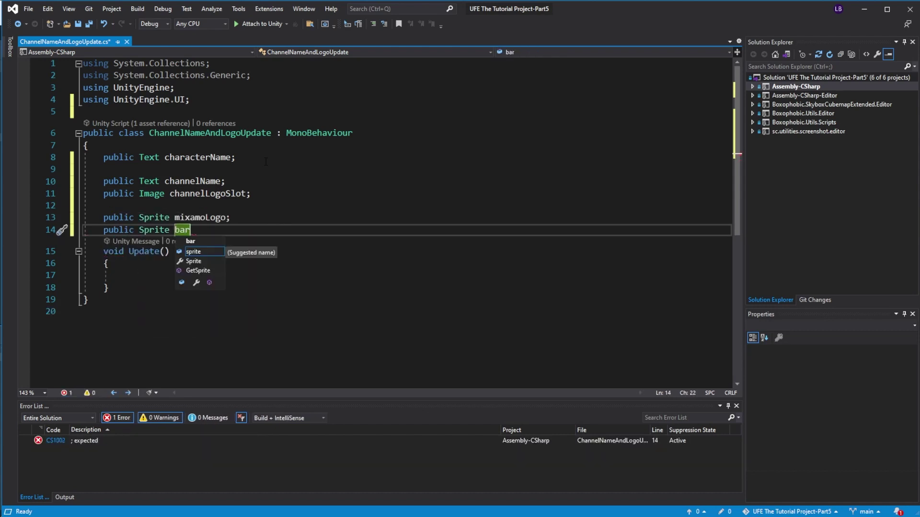
{"action": "key", "text": "Return"}
{"action": "type", "text": "public Sprite daniLogo;"}
{"action": "key", "text": "Return"}
{"action": "type", "text": "public Sprite etraLogo;"}
{"action": "key", "text": "Return"}
{"action": "type", "text": "public Sprite letsTalkLogo;"}
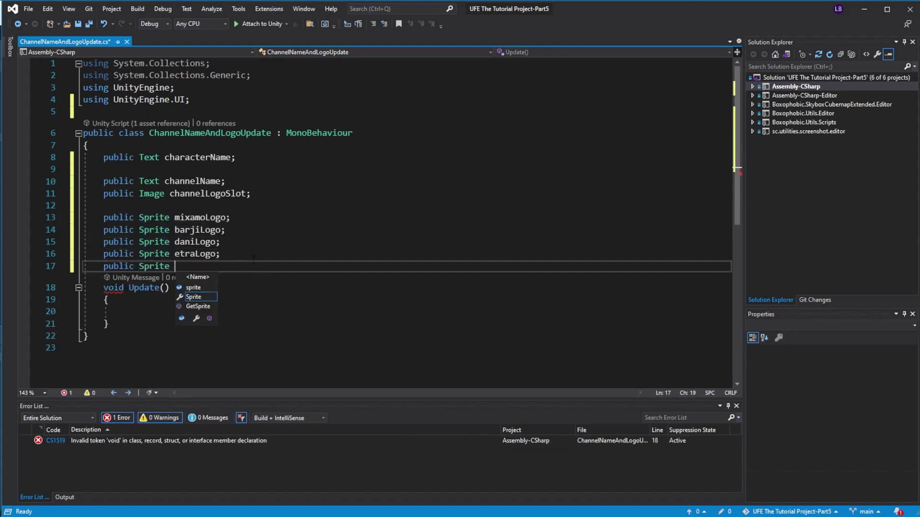
{"action": "key", "text": "Return"}
{"action": "type", "text": "public Sprite mixaAndJamLogo;"}
Add an if statement in Update that checks whether characterName.text equals "Y-Bot"
{"action": "left_click", "coordinate": [143, 336]}
{"action": "type", "text": "if () {"}
{"action": "double_click", "coordinate": [198, 157]}
{"action": "key", "text": "ctrl+c"}
{"action": "left_click", "coordinate": [145, 335]}
{"action": "key", "text": "ctrl+v"}
{"action": "type", "text": ".text == \"Y-Bot\""}
Inside the Y-Bot condition, set channelName.text to "Mixamo" and channelLogoSlot.sprite to mixamoLogo
{"action": "scroll", "coordinate": [206, 312], "scroll_direction": "down", "scroll_amount": 3}
{"action": "key", "text": "Down"}
{"action": "key", "text": "Down"}
{"action": "type", "text": "channelName.text"}
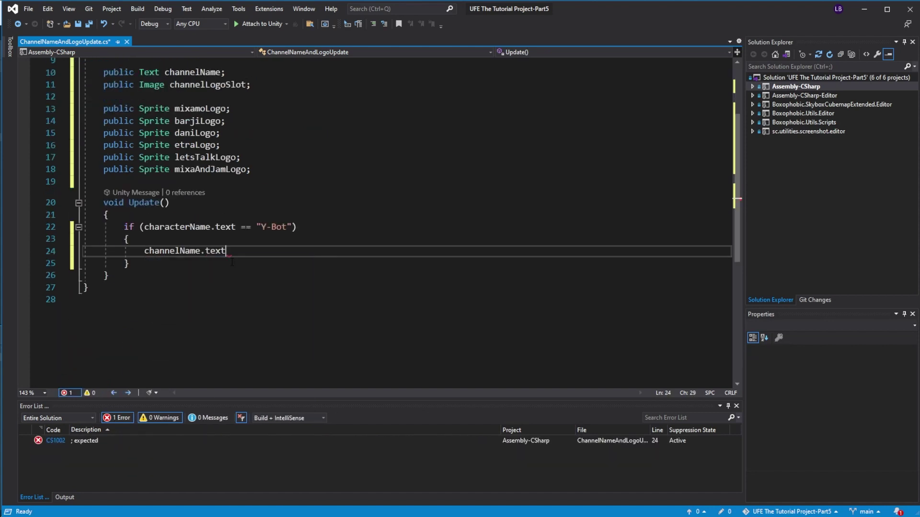
{"action": "type", "text": " = \"Mixamo\";"}
{"action": "key", "text": "Return"}
{"action": "type", "text": "channelLogoSlot.sprite = mixamoLogo;"}
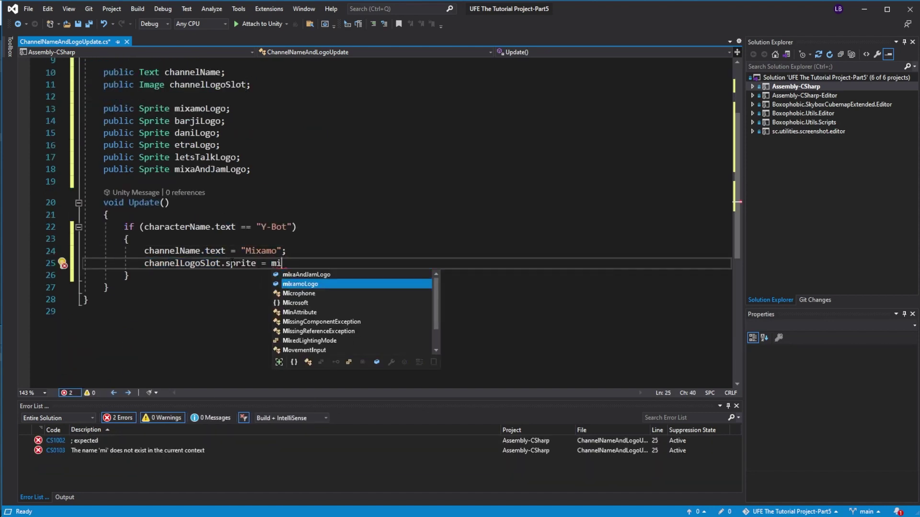
{"action": "left_click_drag", "start_coordinate": [130, 275], "coordinate": [64, 238]}
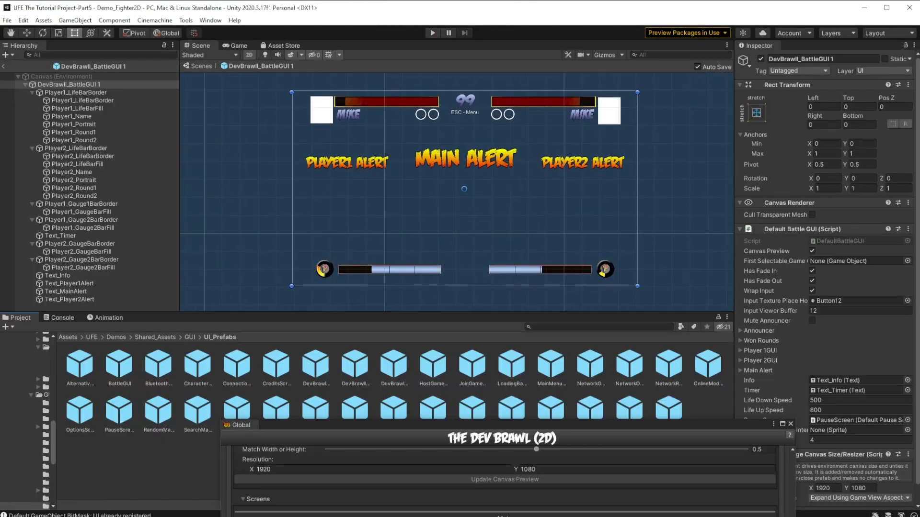
Change the font of both player names in the battle GUI and set the three alert texts to Robustik with a green gradient start color
{"action": "left_click", "coordinate": [72, 116]}
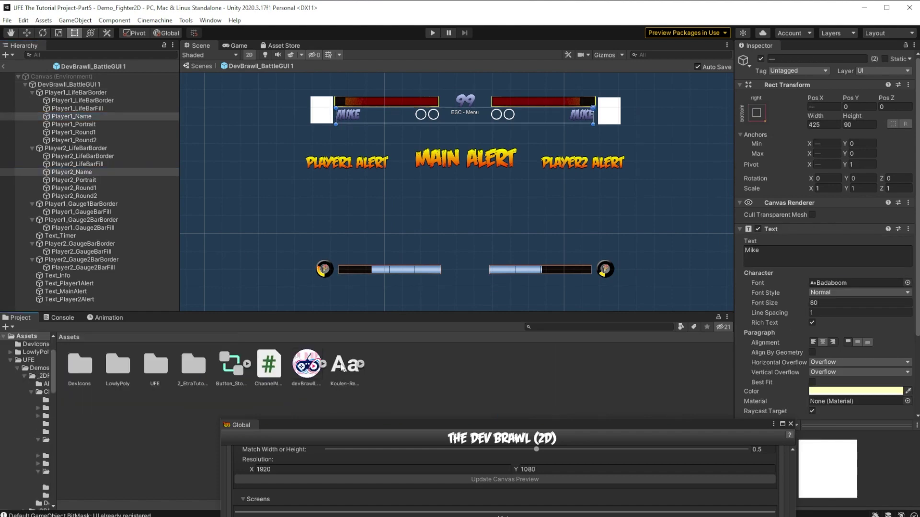
{"action": "left_click", "coordinate": [69, 283]}
{"action": "left_click", "coordinate": [69, 299], "text": "shift"}
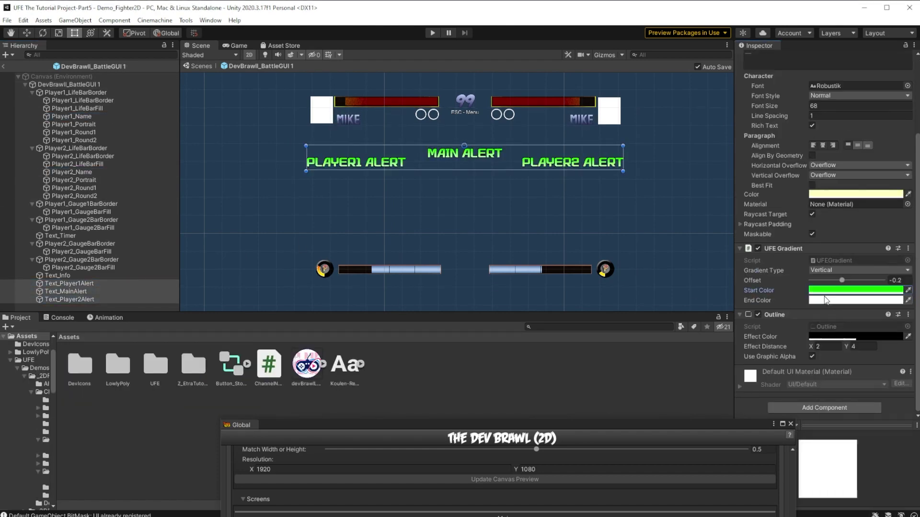
Delete the "ESC - Menu" info text from the battle GUI and deactivate both players' Gauge2 bar borders
{"action": "left_click", "coordinate": [465, 100]}
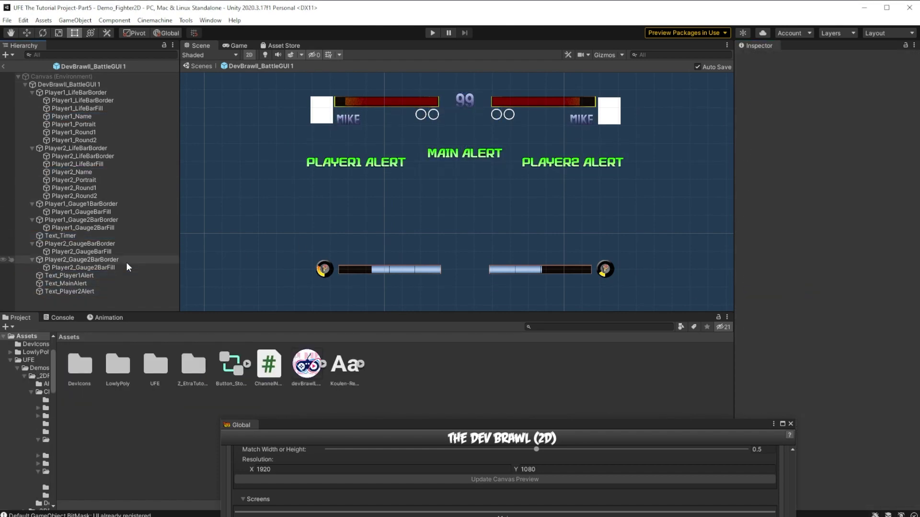
{"action": "left_click", "coordinate": [761, 59]}
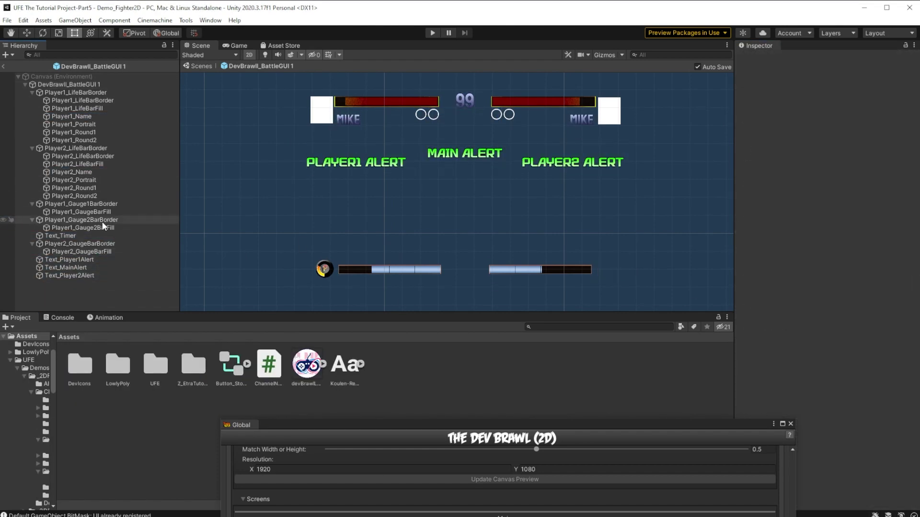
{"action": "left_click", "coordinate": [82, 219]}
{"action": "left_click", "coordinate": [761, 59]}
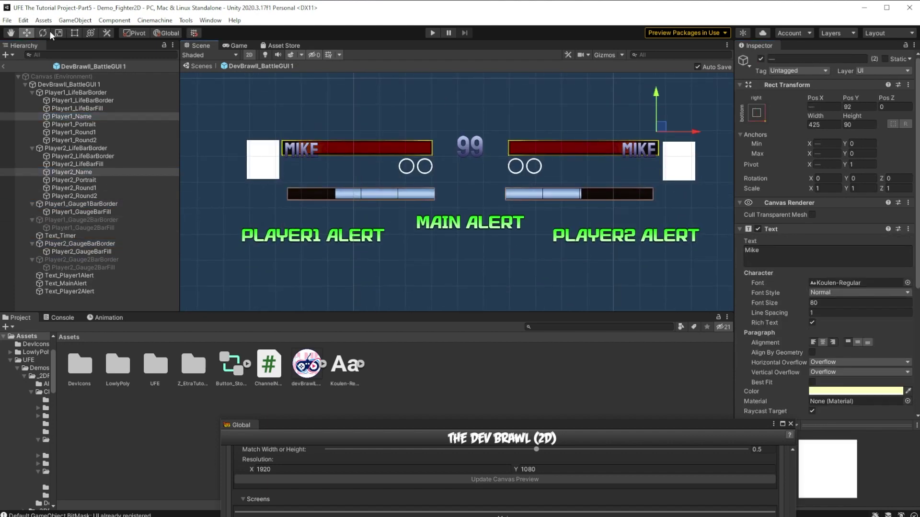
Place both player names above their life bars and the round circles just below the life bars' inner ends
{"action": "left_click_drag", "start_coordinate": [791, 308], "coordinate": [797, 308]}
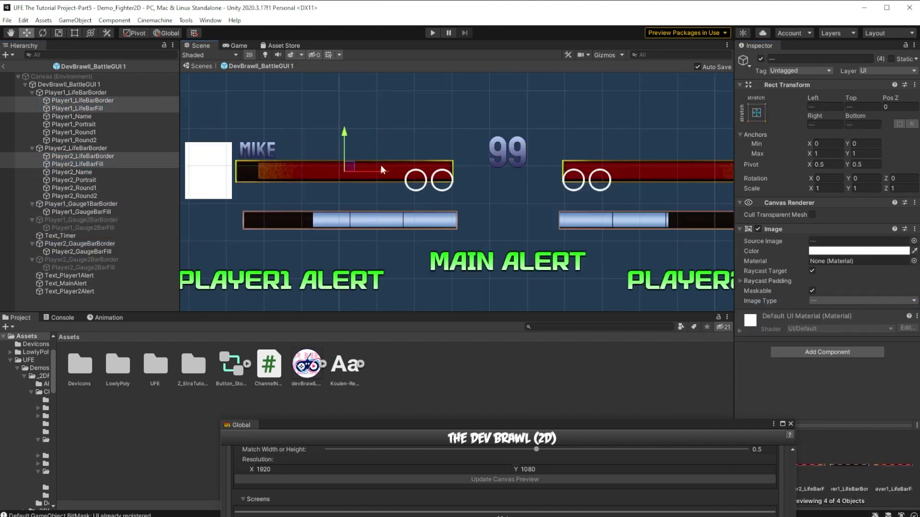
{"action": "double_click", "coordinate": [74, 196]}
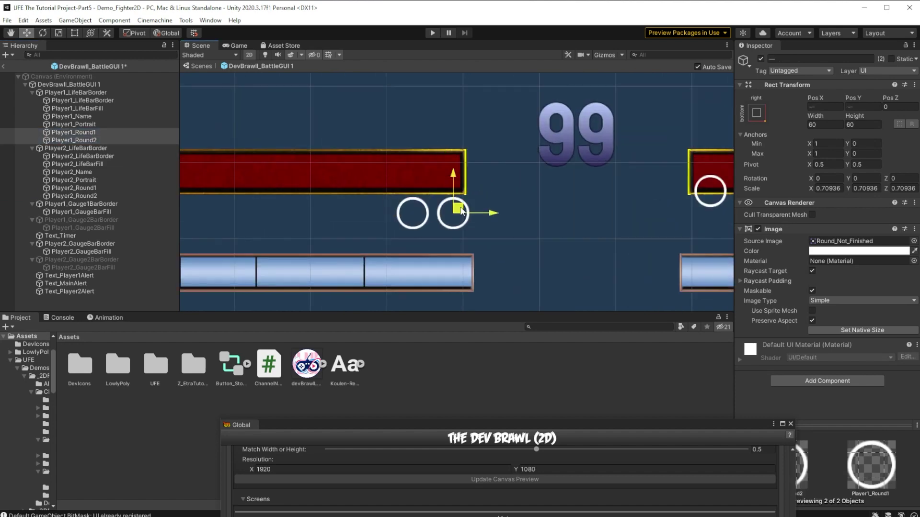
{"action": "scroll", "coordinate": [538, 201], "scroll_direction": "up", "scroll_amount": 3}
{"action": "left_click_drag", "start_coordinate": [544, 211], "coordinate": [538, 226]}
Move both players' remaining gauge bars directly beneath the life bars, beside the round circles
{"action": "scroll", "coordinate": [456, 192], "scroll_direction": "down", "scroll_amount": 4}
{"action": "left_click", "coordinate": [81, 204]}
{"action": "left_click", "coordinate": [79, 244], "text": "ctrl"}
{"action": "left_click_drag", "start_coordinate": [365, 179], "coordinate": [366, 160]}
{"action": "left_click_drag", "start_coordinate": [364, 198], "coordinate": [335, 198]}
Reposition and rescale both player portraits to line up with the outer ends of the life and gauge bars
{"action": "scroll", "coordinate": [442, 184], "scroll_direction": "up", "scroll_amount": 4}
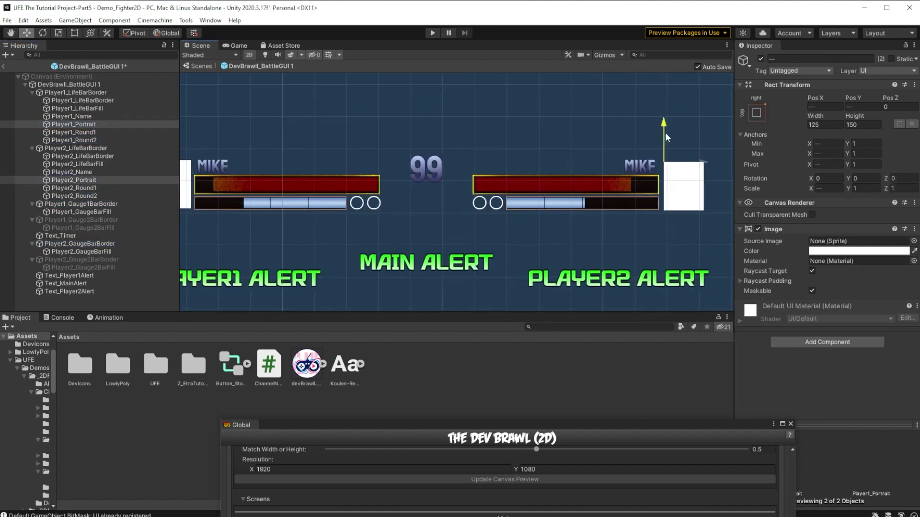
{"action": "left_click_drag", "start_coordinate": [623, 125], "coordinate": [624, 119]}
{"action": "scroll", "coordinate": [624, 119], "scroll_direction": "down", "scroll_amount": 4}
{"action": "middle_click_drag", "start_coordinate": [459, 187], "coordinate": [503, 186]}
{"action": "key", "text": "r"}
{"action": "left_click_drag", "start_coordinate": [665, 149], "coordinate": [672, 138]}
{"action": "scroll", "coordinate": [648, 142], "scroll_direction": "up", "scroll_amount": 12}
{"action": "scroll", "coordinate": [684, 125], "scroll_direction": "down", "scroll_amount": 8}
{"action": "middle_click_drag", "start_coordinate": [432, 145], "coordinate": [611, 169]}
{"action": "left_click", "coordinate": [419, 180]}
{"action": "key", "text": "w"}
{"action": "scroll", "coordinate": [401, 158], "scroll_direction": "up", "scroll_amount": 4}
{"action": "left_click_drag", "start_coordinate": [401, 139], "coordinate": [401, 143]}
{"action": "middle_click_drag", "start_coordinate": [681, 158], "coordinate": [240, 147]}
{"action": "left_click", "coordinate": [638, 182]}
{"action": "left_click", "coordinate": [540, 134]}
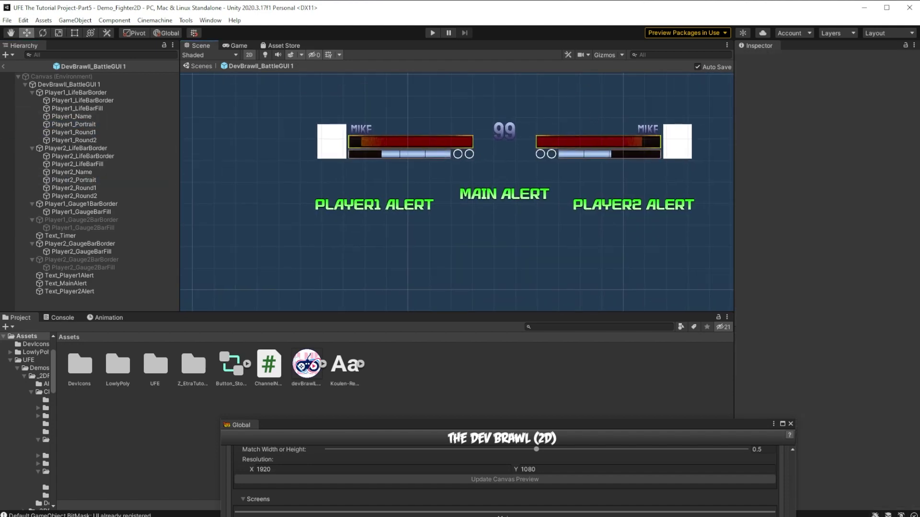
Assign LifeBarBackground 1 as the source image of Player1_LifeBarBorder and LifeBarFill 1 as that of Player1_LifeBarFill
{"action": "scroll", "coordinate": [378, 129], "scroll_direction": "up", "scroll_amount": 6}
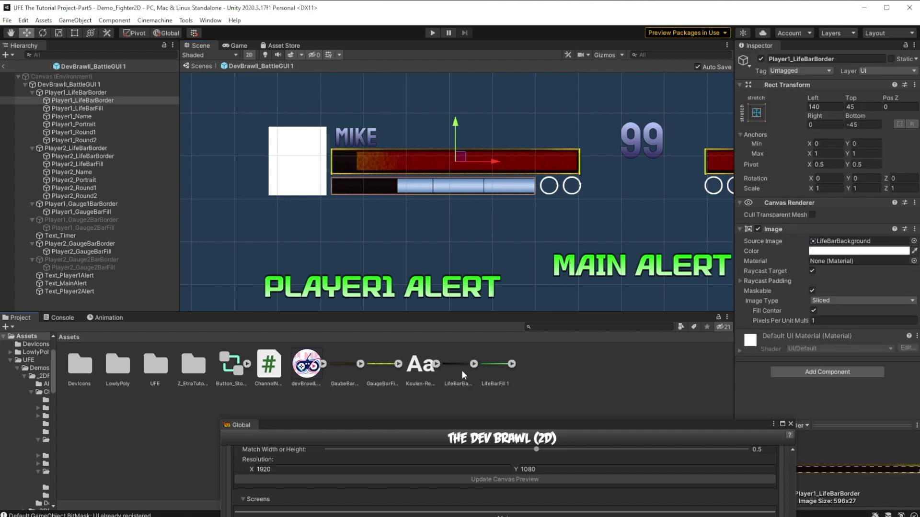
{"action": "left_click_drag", "start_coordinate": [910, 218], "coordinate": [860, 241]}
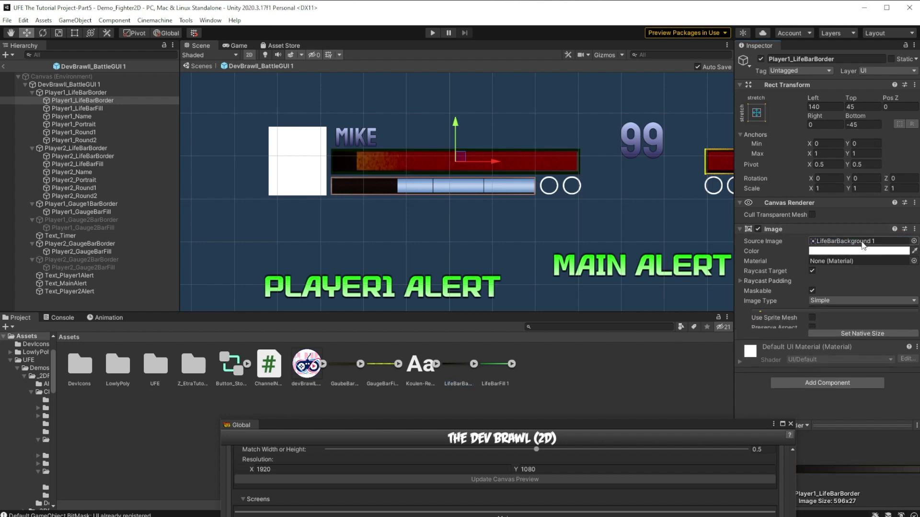
{"action": "left_click", "coordinate": [82, 109]}
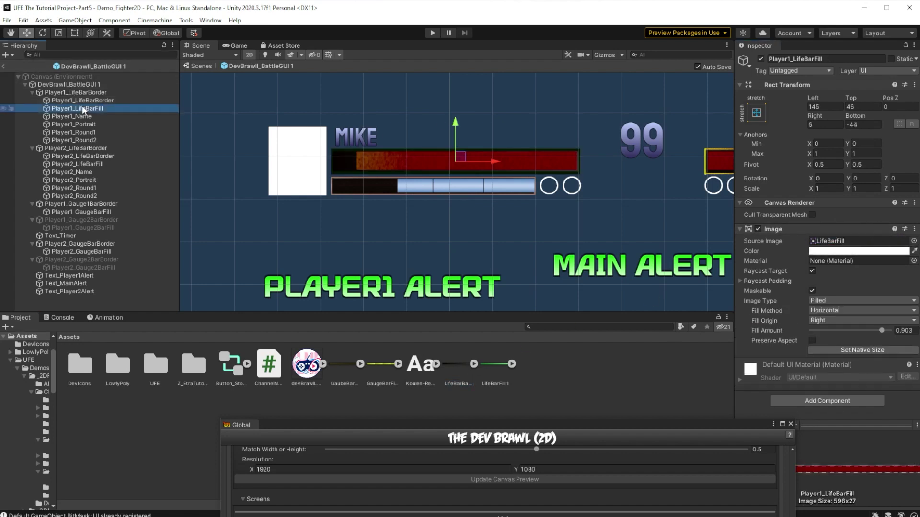
{"action": "left_click_drag", "start_coordinate": [509, 382], "coordinate": [843, 240]}
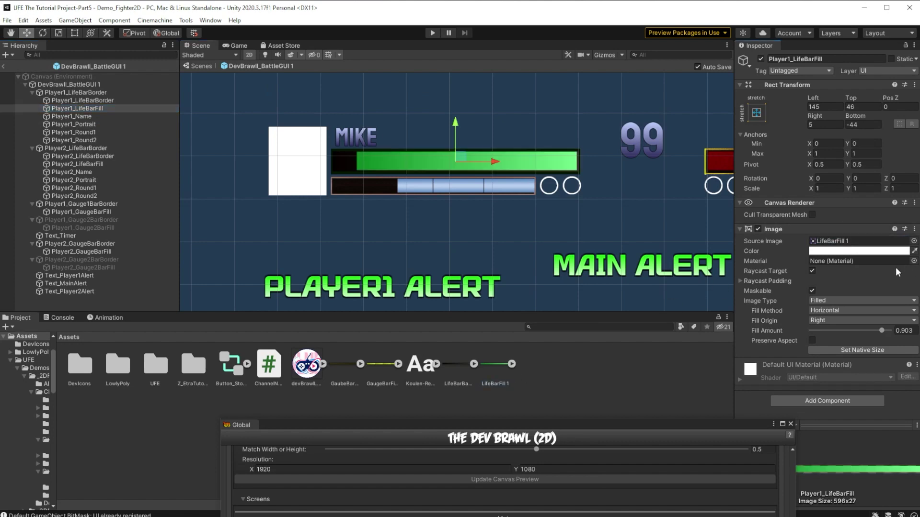
Try the Simple image type on Player1_LifeBarFill and return it to Filled
{"action": "left_click", "coordinate": [848, 302]}
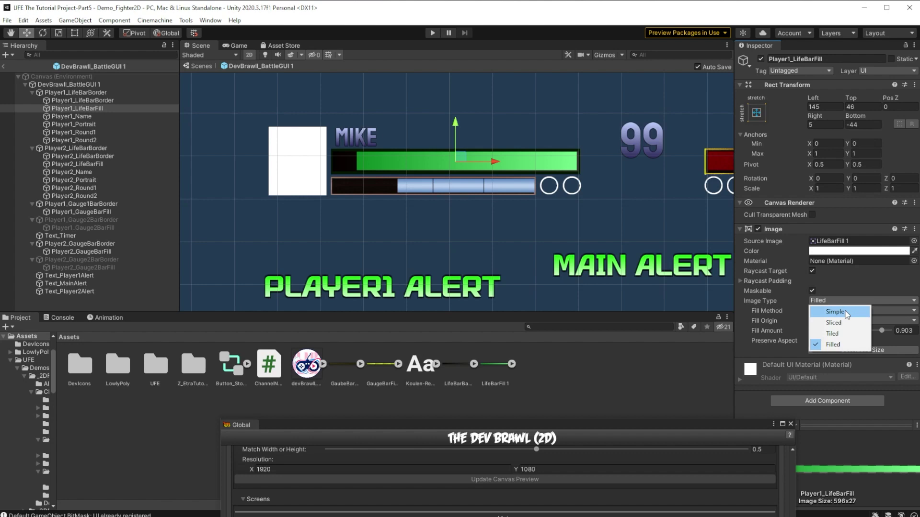
{"action": "left_click", "coordinate": [846, 313]}
{"action": "left_click", "coordinate": [837, 301]}
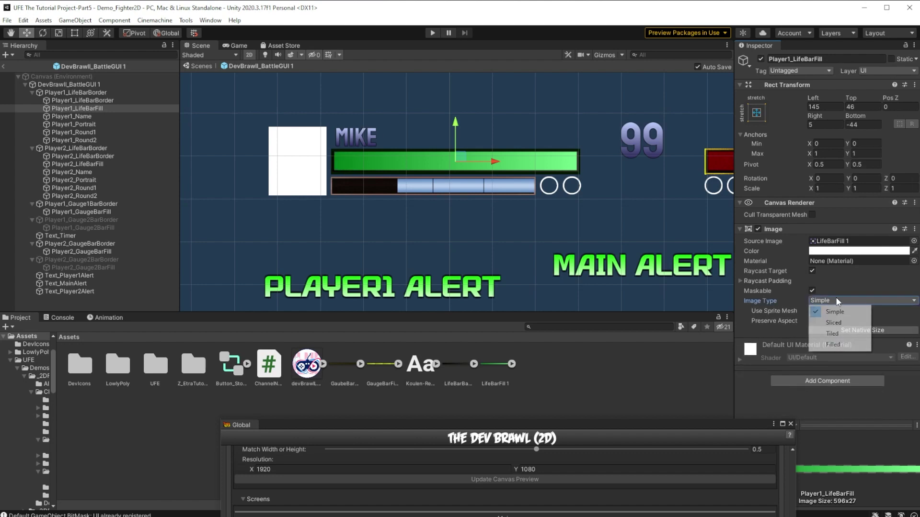
{"action": "left_click", "coordinate": [831, 345]}
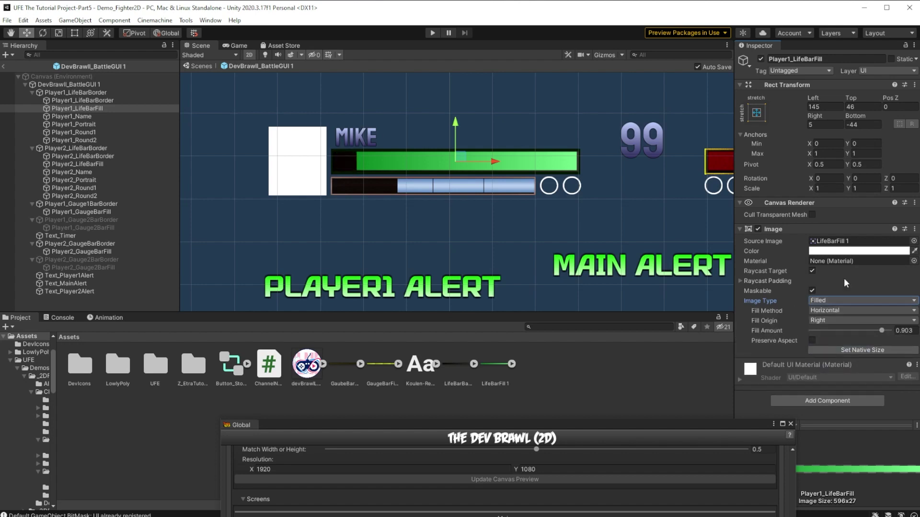
Try a Left fill origin on Player1_LifeBarFill with a fill amount of about 0.407
{"action": "left_click_drag", "start_coordinate": [885, 335], "coordinate": [852, 334]}
{"action": "left_click", "coordinate": [838, 320]}
{"action": "left_click", "coordinate": [844, 330]}
{"action": "left_click_drag", "start_coordinate": [864, 332], "coordinate": [843, 332]}
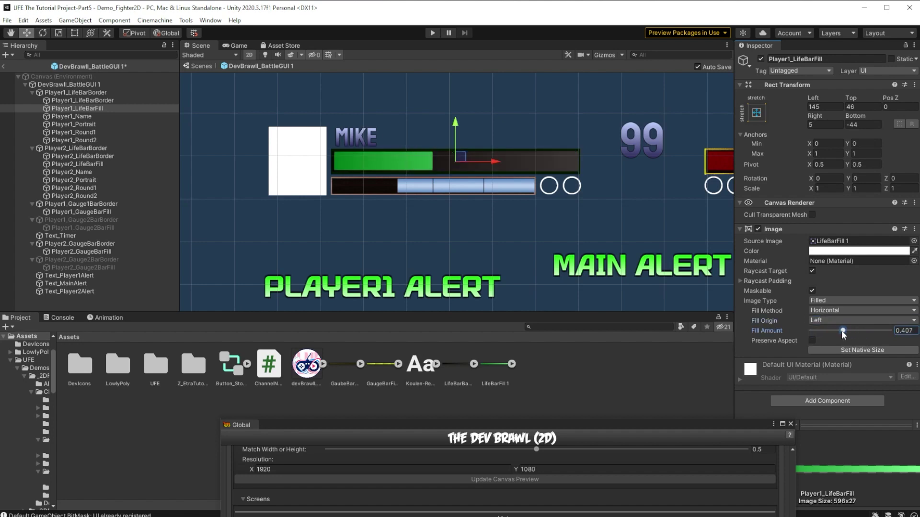
Set Player1_LifeBarFill's fill origin to Right and its fill amount to about 0.688
{"action": "left_click", "coordinate": [838, 320]}
{"action": "left_click", "coordinate": [843, 339]}
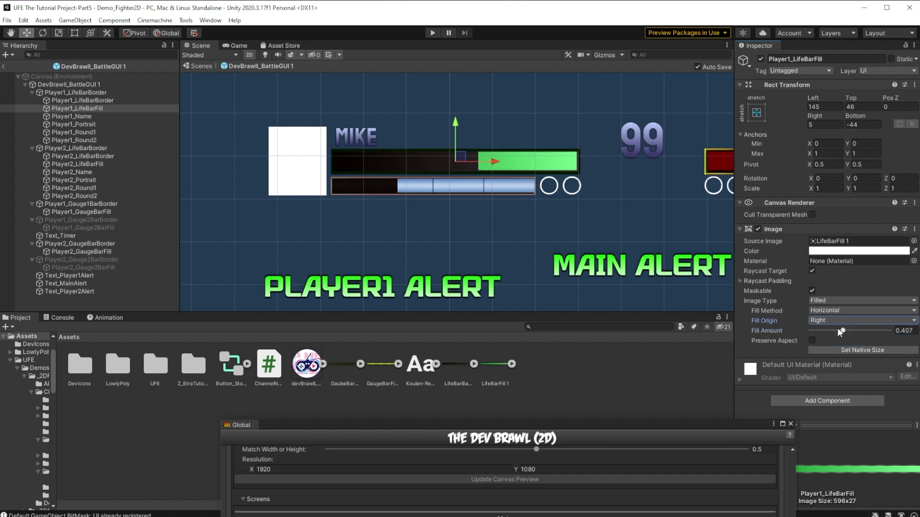
{"action": "left_click_drag", "start_coordinate": [848, 333], "coordinate": [860, 334]}
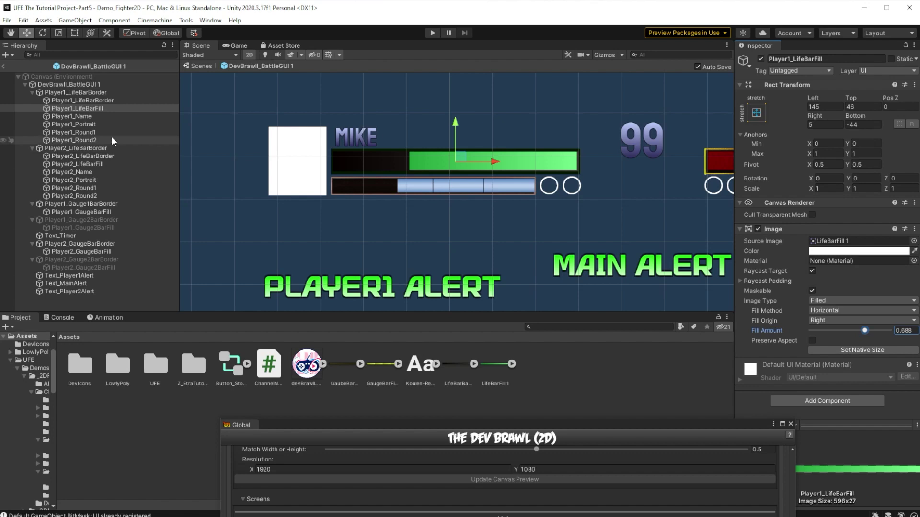
Assign the new gauge background to Player1_Gauge1BarBorder and GaugeBarFill 1 to Player1_GaugeBarFill, with Left fill origin and fill amount 0.407
{"action": "left_click", "coordinate": [149, 212]}
{"action": "left_click", "coordinate": [96, 204]}
{"action": "left_click_drag", "start_coordinate": [346, 371], "coordinate": [853, 241]}
{"action": "left_click", "coordinate": [110, 211]}
{"action": "left_click_drag", "start_coordinate": [383, 365], "coordinate": [848, 242]}
{"action": "left_click", "coordinate": [864, 331]}
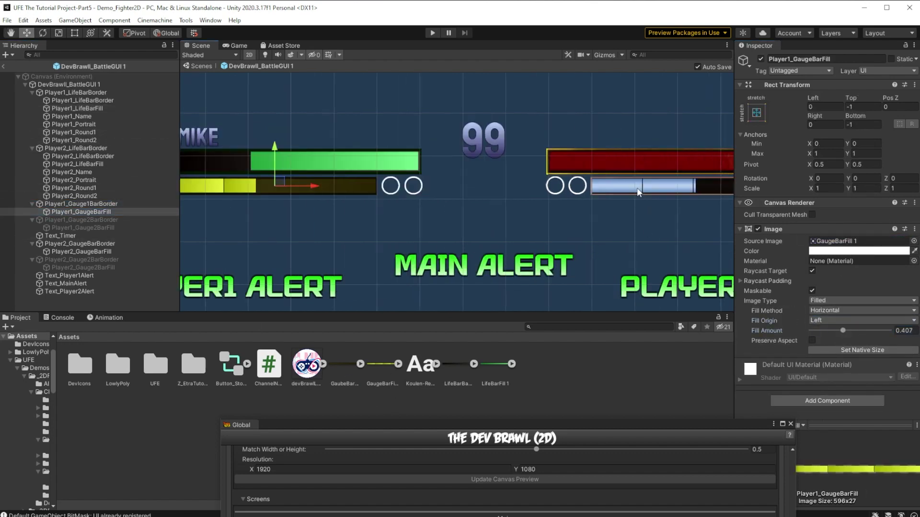
Assign LifeBarBackground 1 as the source image of Player2_LifeBarBorder and LifeBarFill 1 as that of Player2_LifeBarFill
{"action": "left_click", "coordinate": [96, 148]}
{"action": "left_click", "coordinate": [95, 156]}
{"action": "left_click_drag", "start_coordinate": [457, 365], "coordinate": [824, 241]}
{"action": "left_click", "coordinate": [96, 164]}
{"action": "left_click_drag", "start_coordinate": [495, 365], "coordinate": [814, 240]}
Assign the new gauge background sprite to Player2_GaugeBarBorder and GaugeBarFill 1 to Player2_GaugeBarFill
{"action": "left_click", "coordinate": [110, 244]}
{"action": "left_click_drag", "start_coordinate": [349, 371], "coordinate": [848, 242]}
{"action": "left_click", "coordinate": [110, 252]}
{"action": "left_click_drag", "start_coordinate": [382, 365], "coordinate": [840, 243]}
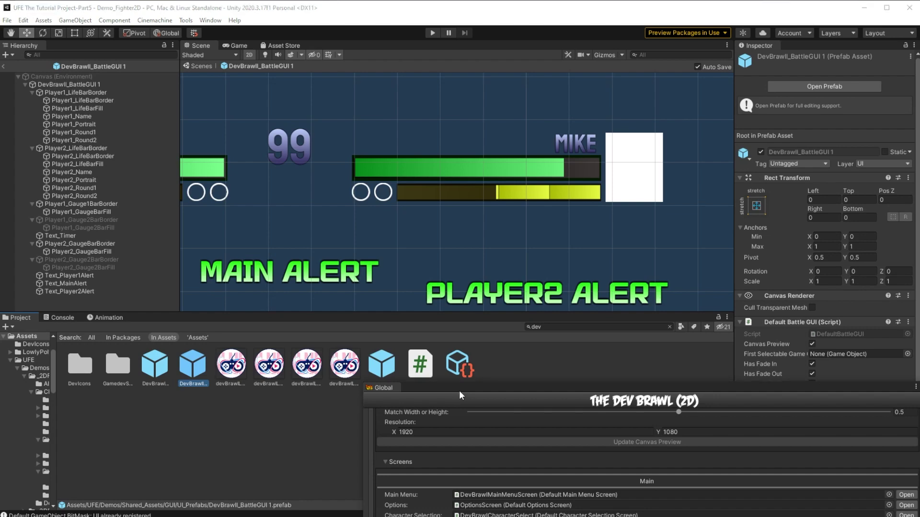
Assign the DevBrawll_BattleGUI 1 prefab as the battle GUI screen in the UFE Global settings
{"action": "left_click_drag", "start_coordinate": [459, 389], "coordinate": [410, 79]}
{"action": "left_click_drag", "start_coordinate": [193, 378], "coordinate": [426, 236]}
{"action": "left_click_drag", "start_coordinate": [441, 77], "coordinate": [343, 376]}
Run the game and start a Player vs CPU versus match to check the new battle GUI
{"action": "left_click", "coordinate": [432, 33]}
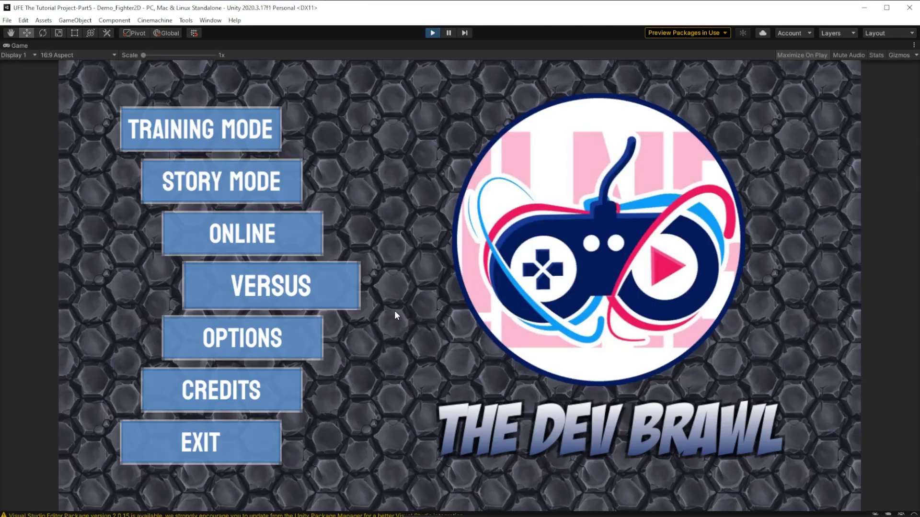
{"action": "left_click", "coordinate": [356, 306]}
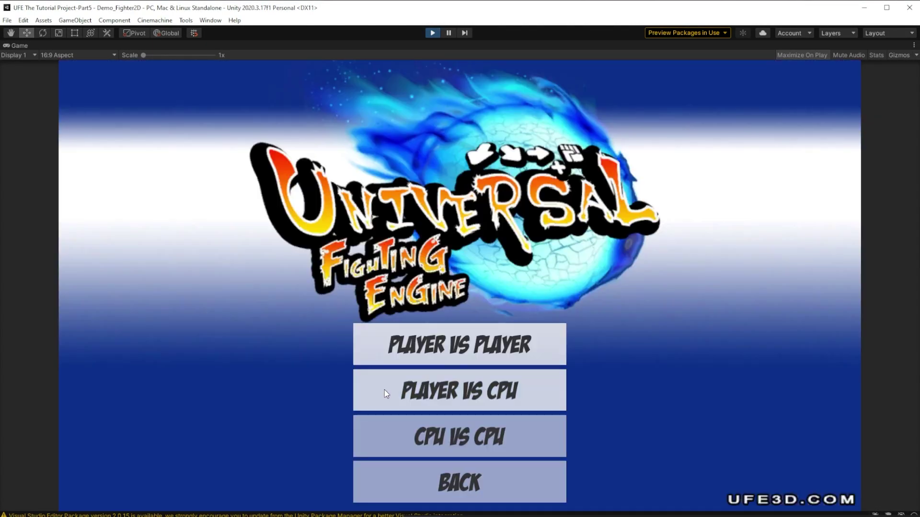
{"action": "left_click", "coordinate": [385, 390]}
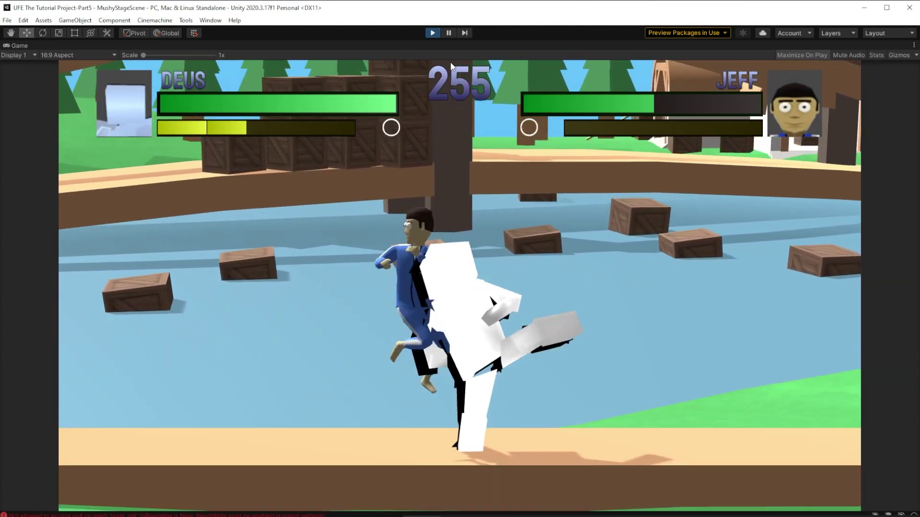